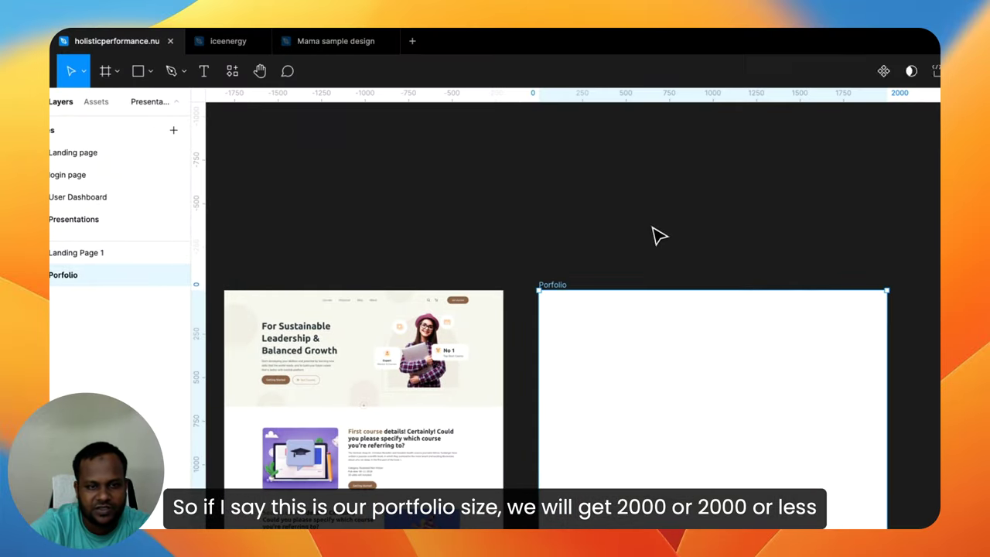
Nudge the Porfolio frame slightly right so the landing page mockup lines up over it
{"action": "left_click", "coordinate": [656, 236]}
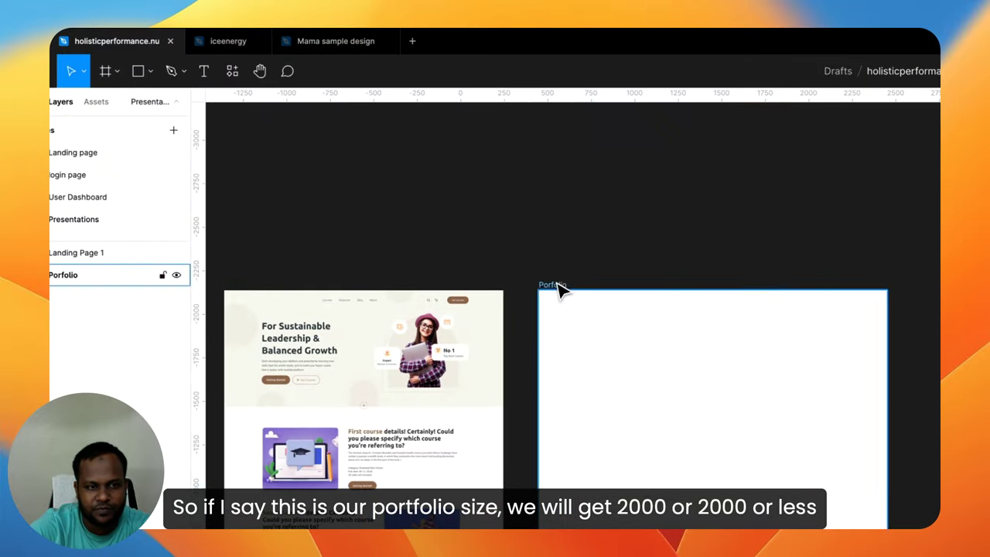
{"action": "left_click_drag", "start_coordinate": [559, 288], "coordinate": [586, 292]}
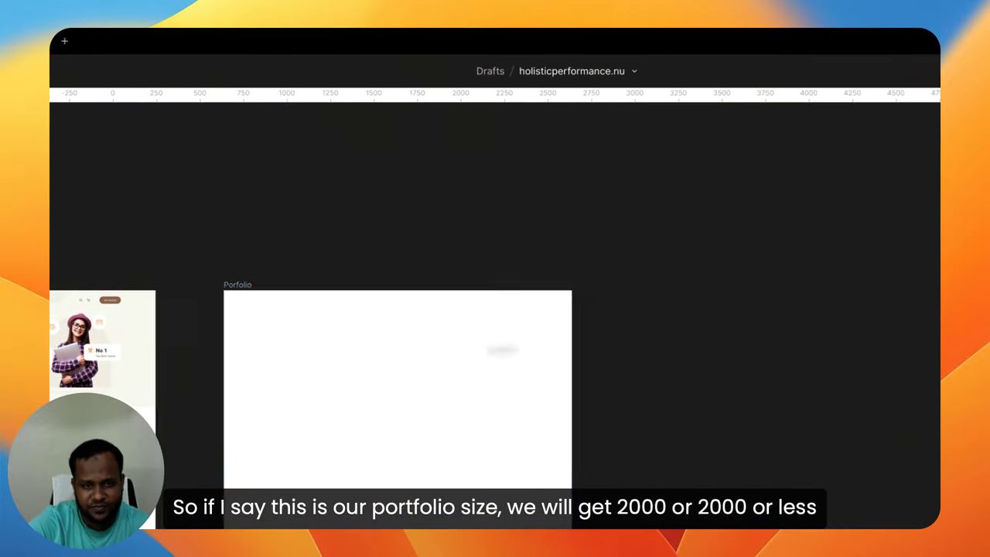
{"action": "left_click", "coordinate": [288, 266]}
{"action": "scroll", "coordinate": [298, 260], "scroll_direction": "left", "scroll_amount": 5}
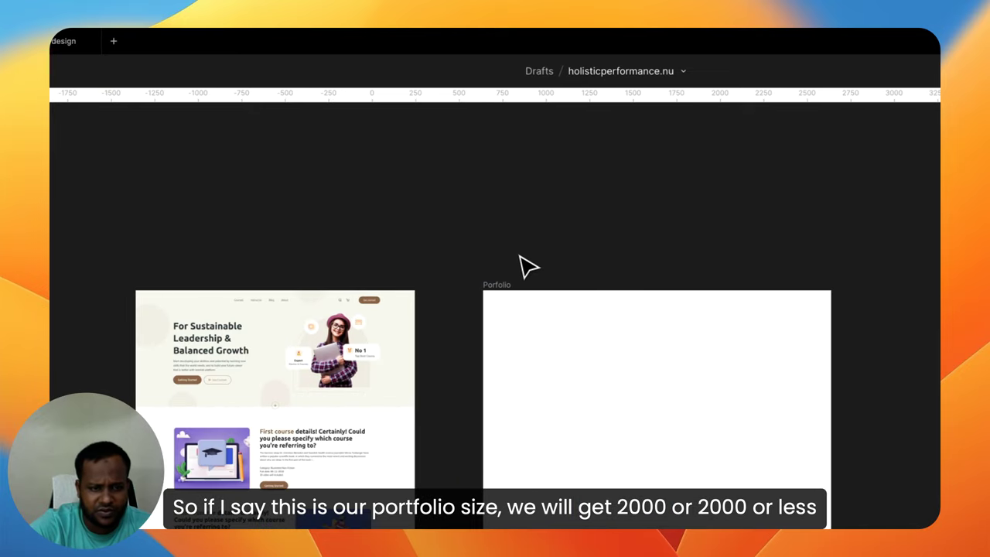
{"action": "scroll", "coordinate": [503, 255], "scroll_direction": "right", "scroll_amount": 2}
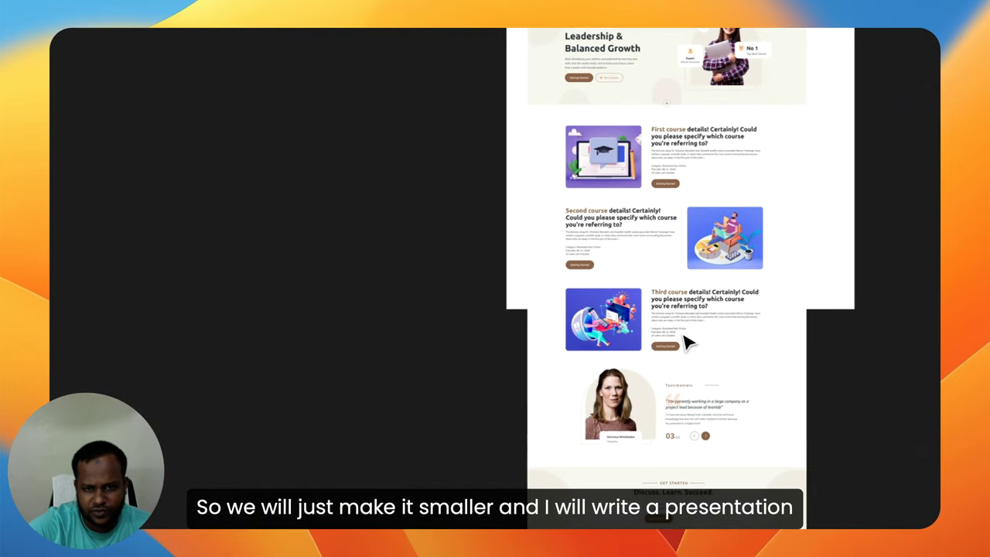
Scale the full landing page image down from 1604×4096 to 1139×2908
{"action": "left_click", "coordinate": [680, 411]}
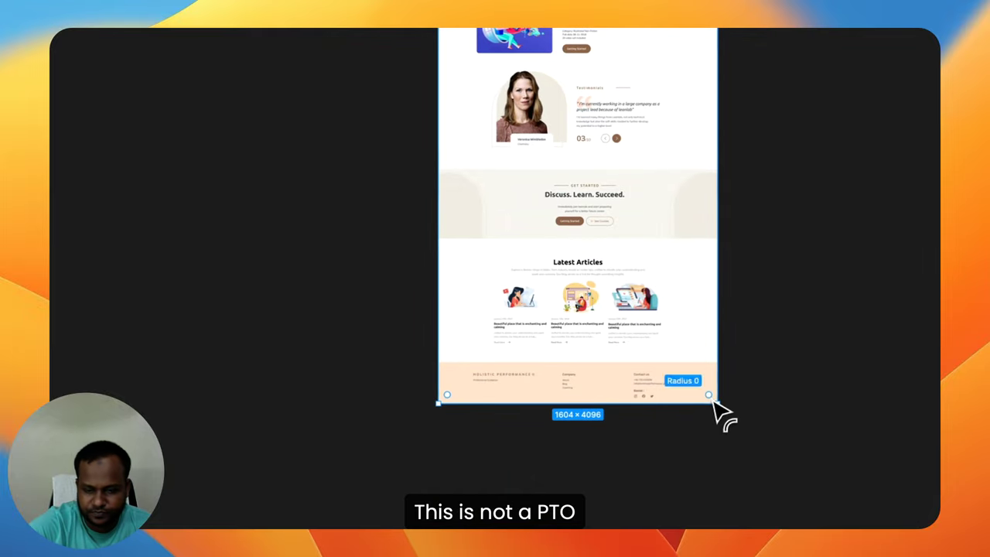
{"action": "scroll", "coordinate": [603, 449], "scroll_direction": "up", "scroll_amount": 10}
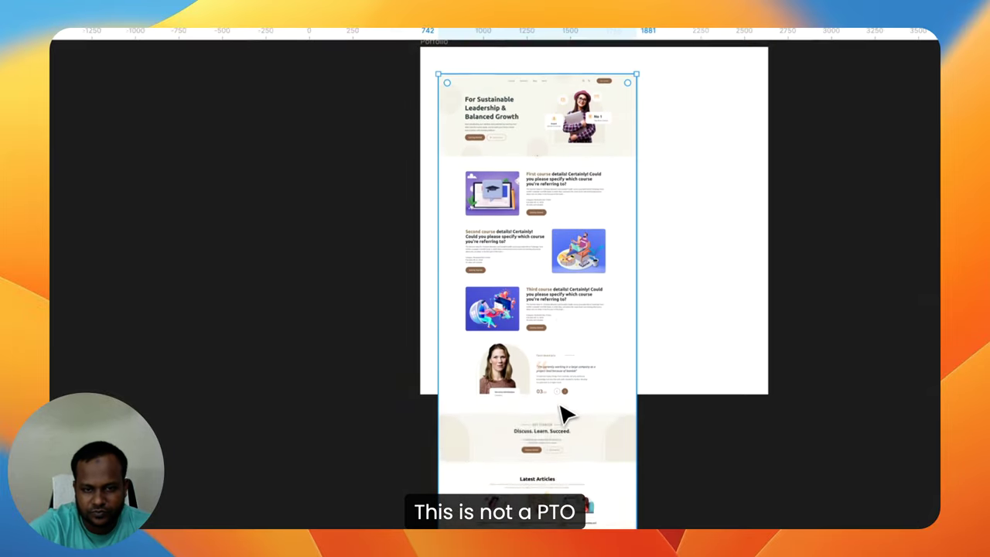
{"action": "scroll", "coordinate": [657, 371], "scroll_direction": "down", "scroll_amount": 5}
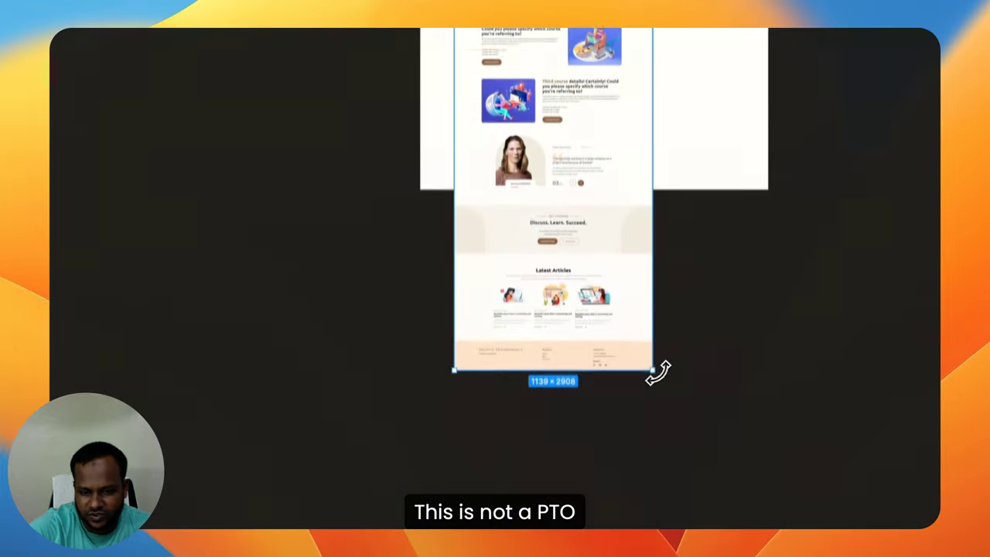
{"action": "scroll", "coordinate": [564, 128], "scroll_direction": "up", "scroll_amount": 5}
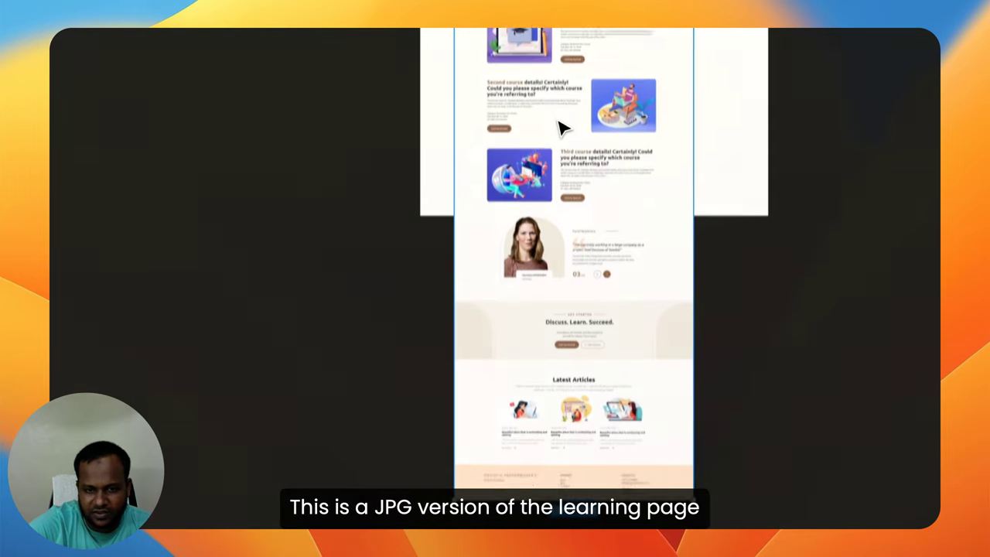
{"action": "scroll", "coordinate": [588, 217], "scroll_direction": "right", "scroll_amount": 5}
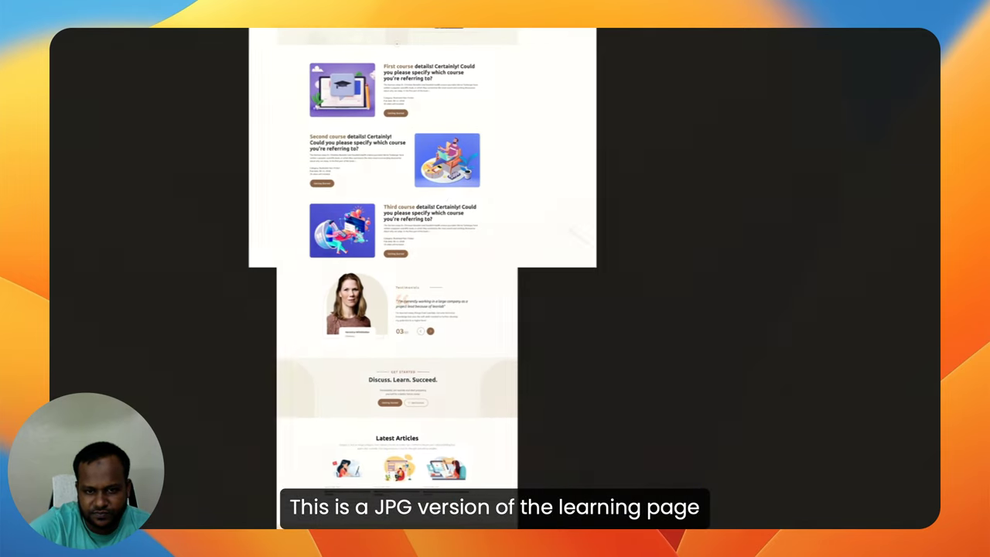
{"action": "scroll", "coordinate": [542, 232], "scroll_direction": "up", "scroll_amount": 5}
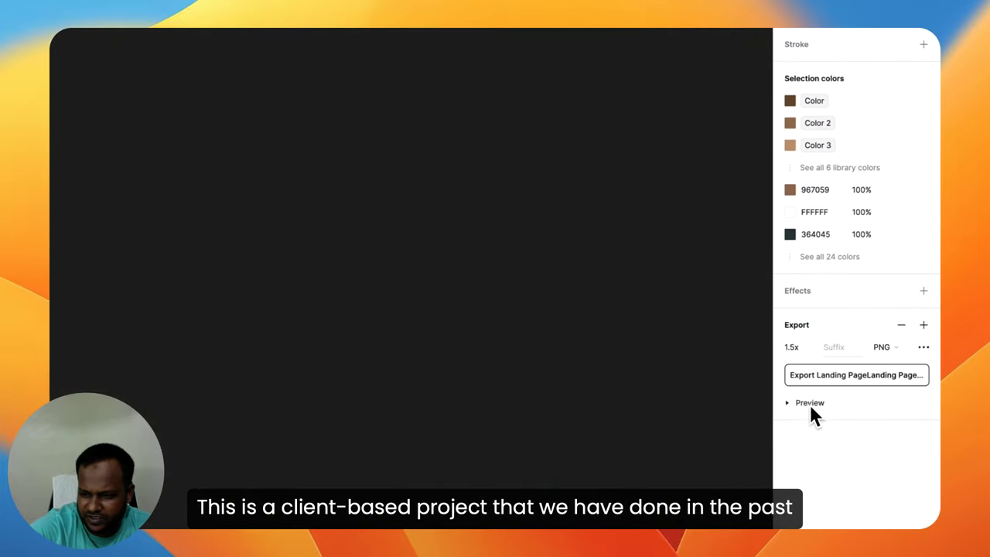
Preview the exported Landing page frame, then go back to the Presentations page
{"action": "left_click", "coordinate": [809, 403]}
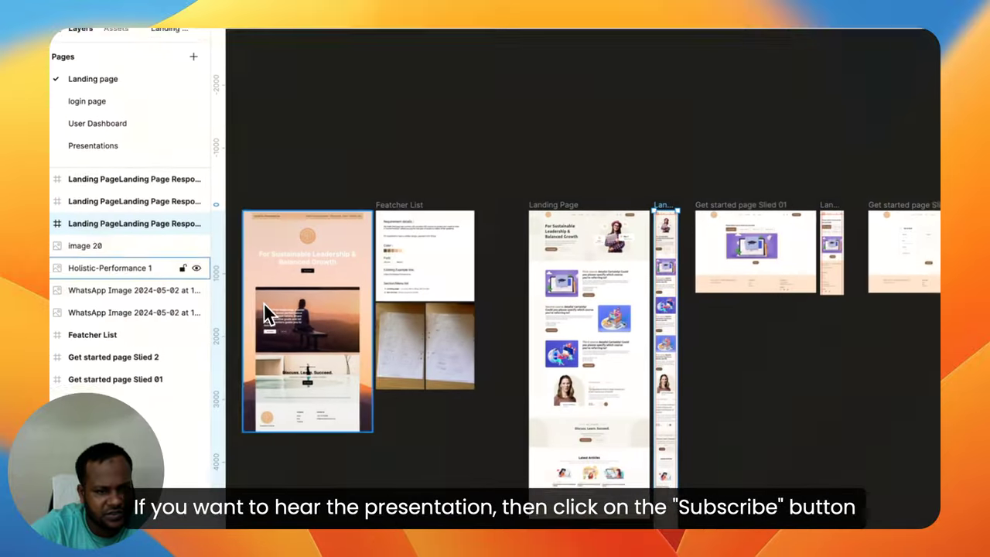
{"action": "left_click", "coordinate": [105, 157]}
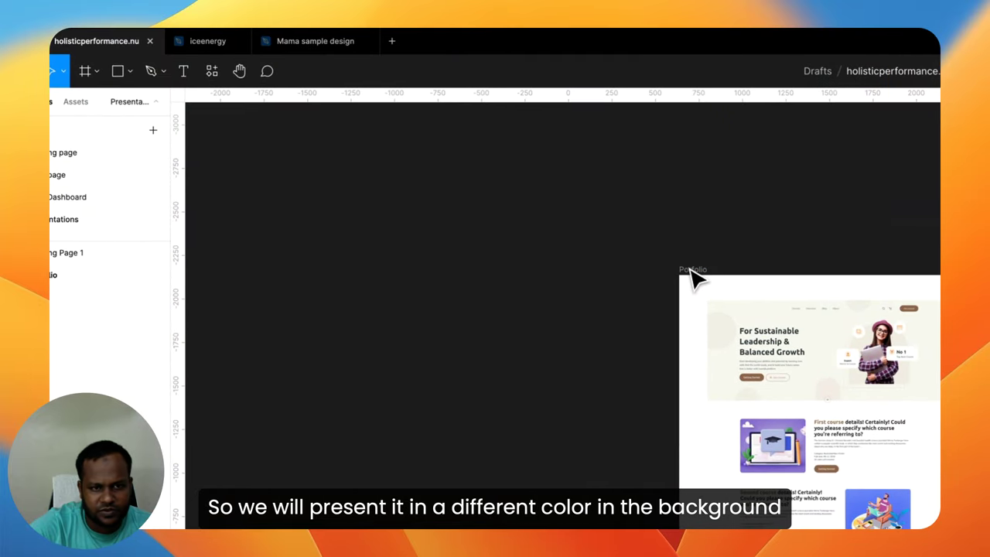
Fill the Porfolio frame with the peach colour sampled from the landing page footer
{"action": "left_click", "coordinate": [691, 271]}
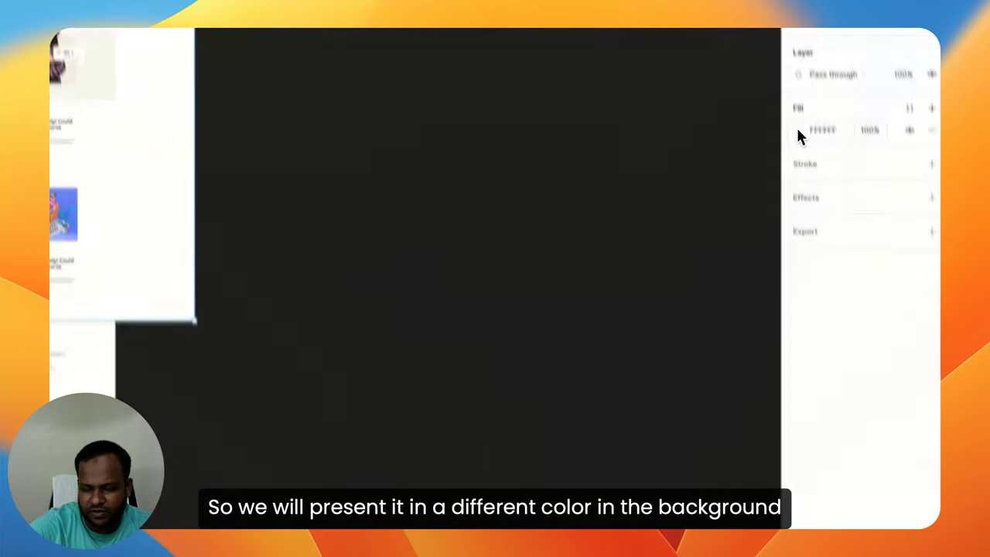
{"action": "left_click", "coordinate": [800, 135]}
{"action": "left_click", "coordinate": [670, 243]}
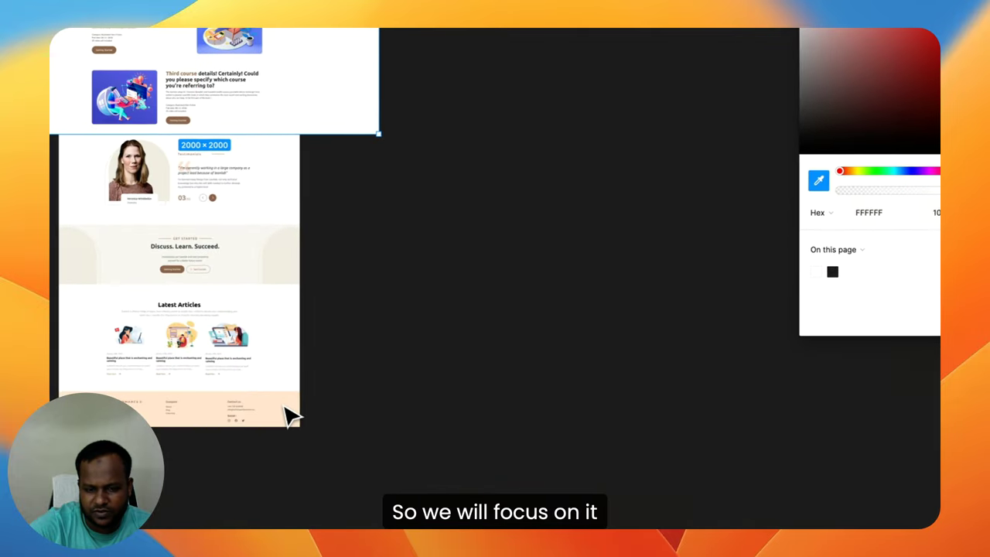
{"action": "left_click", "coordinate": [287, 411]}
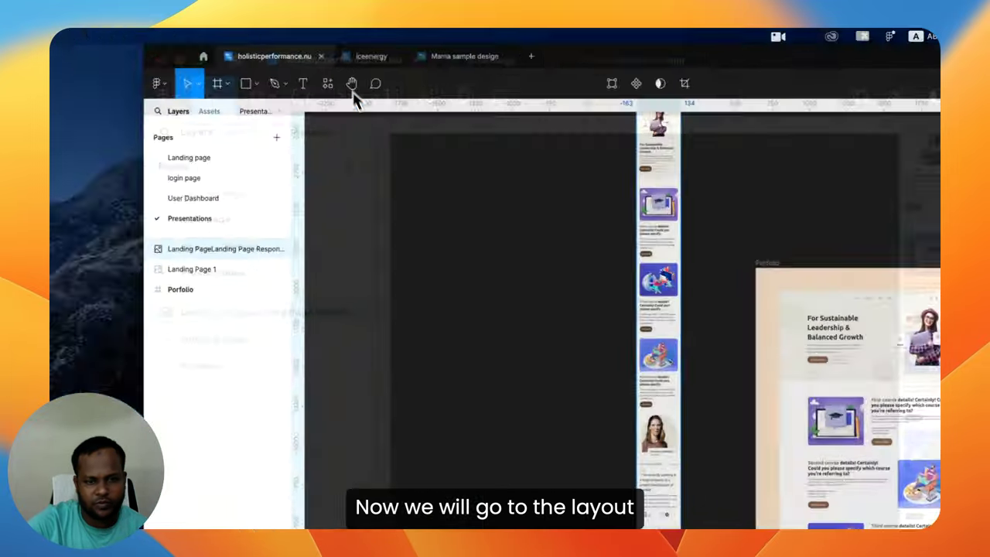
Shrink the mobile landing page layout to 2000 px, the Porfolio frame's height
{"action": "scroll", "coordinate": [774, 457], "scroll_direction": "down", "scroll_amount": 10}
{"action": "scroll", "coordinate": [654, 225], "scroll_direction": "down", "scroll_amount": 2}
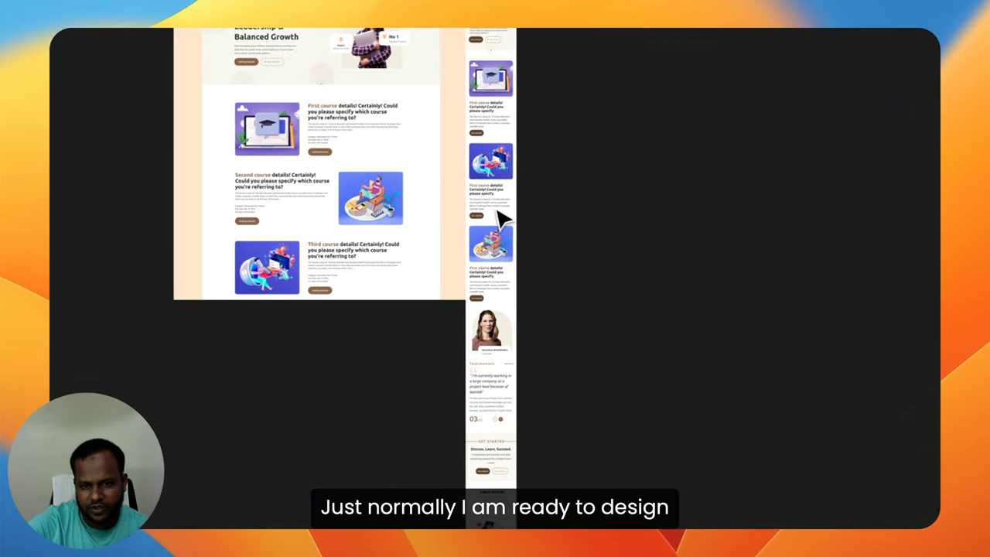
{"action": "scroll", "coordinate": [499, 219], "scroll_direction": "down", "scroll_amount": 5}
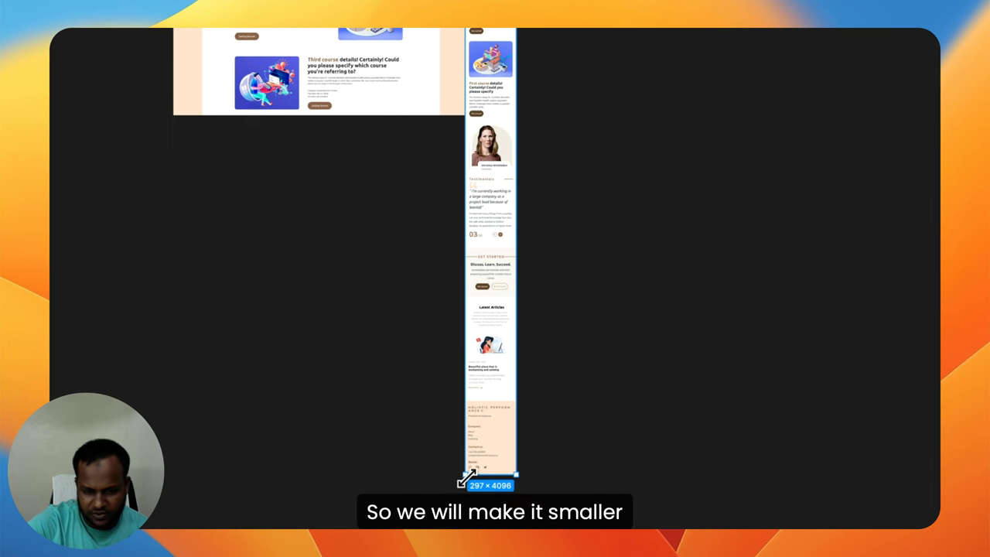
{"action": "left_click_drag", "start_coordinate": [465, 475], "coordinate": [510, 149]}
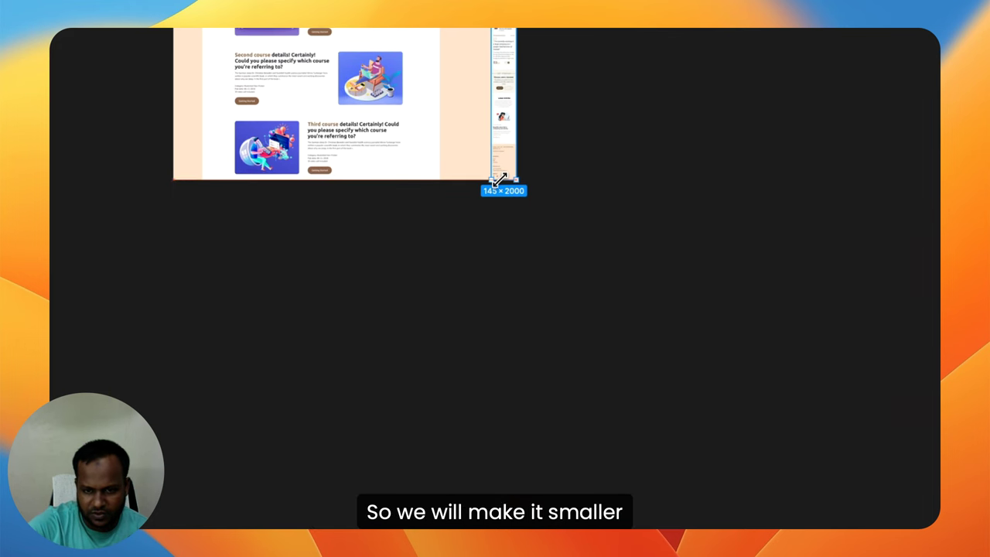
{"action": "scroll", "coordinate": [513, 133], "scroll_direction": "up", "scroll_amount": 1}
{"action": "scroll", "coordinate": [598, 175], "scroll_direction": "up", "scroll_amount": 1}
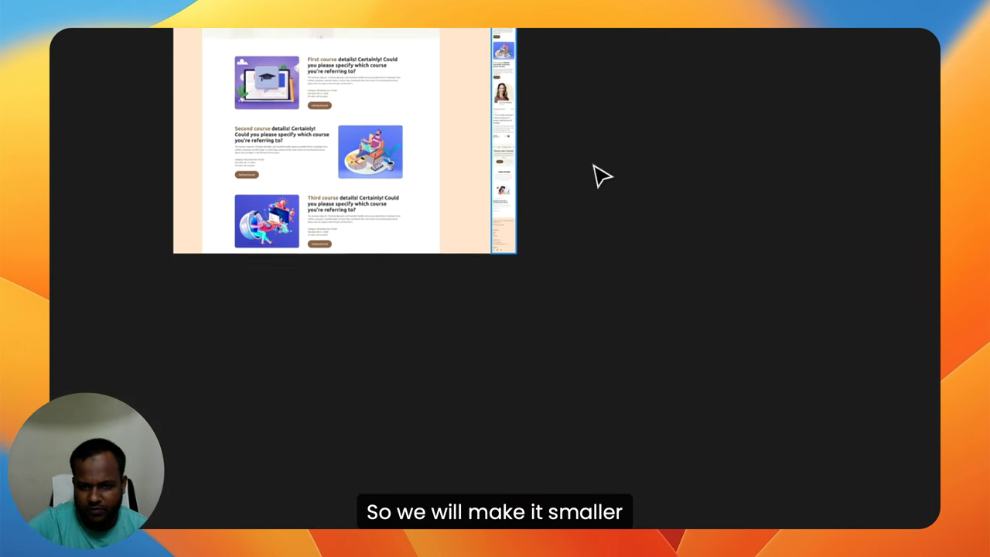
{"action": "scroll", "coordinate": [516, 479], "scroll_direction": "down", "scroll_amount": 4}
{"action": "scroll", "coordinate": [488, 425], "scroll_direction": "up", "scroll_amount": 4}
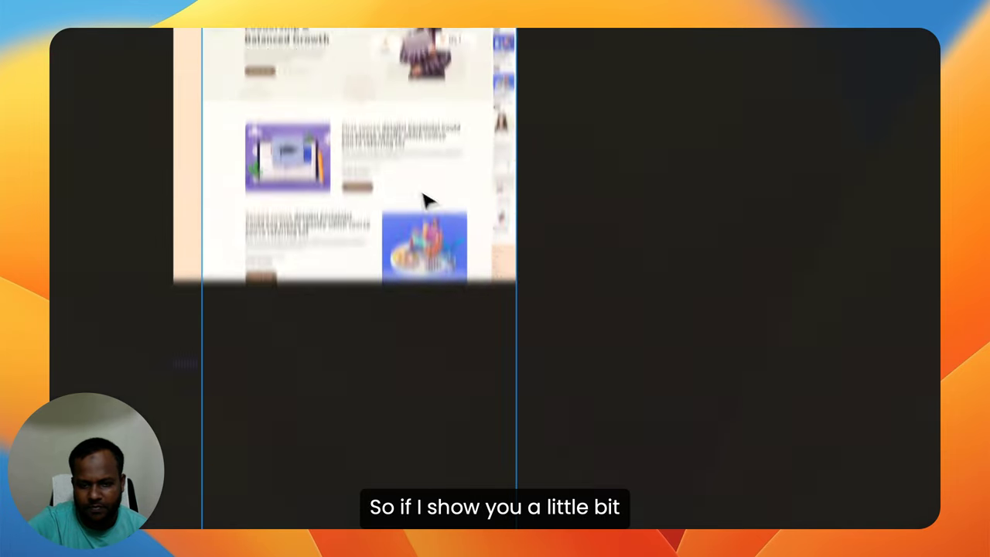
{"action": "scroll", "coordinate": [429, 199], "scroll_direction": "up", "scroll_amount": 5}
{"action": "scroll", "coordinate": [294, 168], "scroll_direction": "left", "scroll_amount": 3}
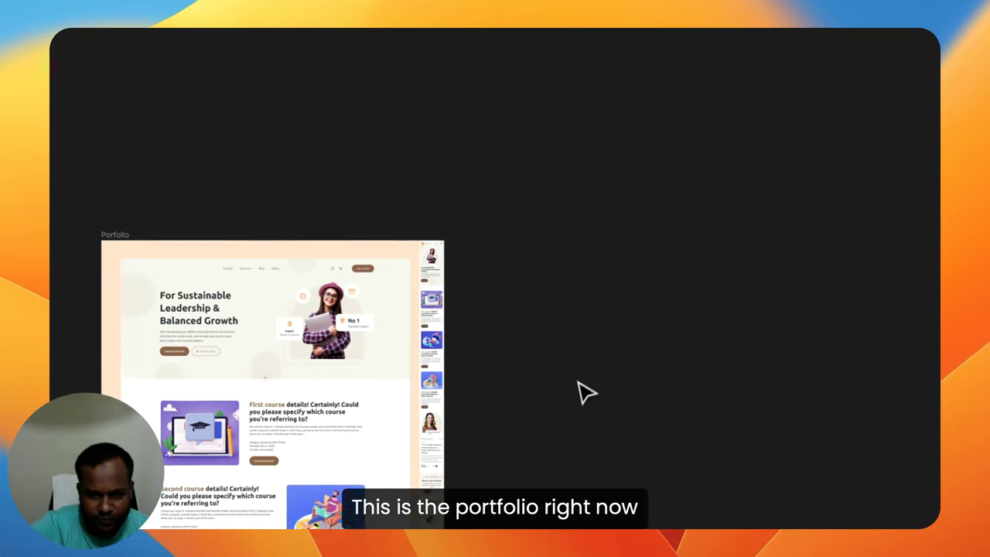
Export the Porfolio frame as a JPG, saving Porfolio.jpg to the Desktop
{"action": "left_click", "coordinate": [360, 272]}
{"action": "scroll", "coordinate": [785, 338], "scroll_direction": "left", "scroll_amount": 3}
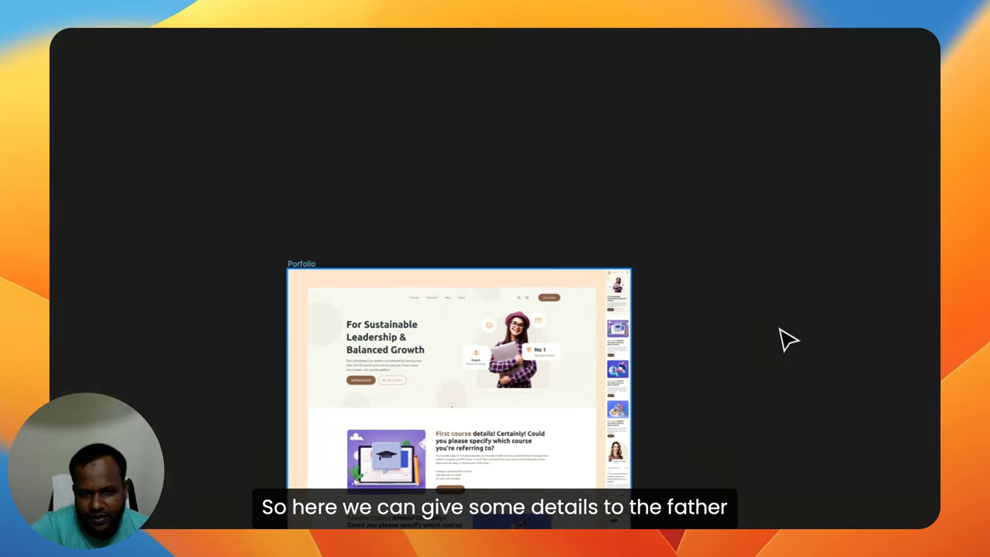
{"action": "scroll", "coordinate": [309, 332], "scroll_direction": "left", "scroll_amount": 3}
{"action": "scroll", "coordinate": [309, 332], "scroll_direction": "down", "scroll_amount": 2}
{"action": "scroll", "coordinate": [816, 341], "scroll_direction": "right", "scroll_amount": 2}
{"action": "scroll", "coordinate": [774, 341], "scroll_direction": "right", "scroll_amount": 2}
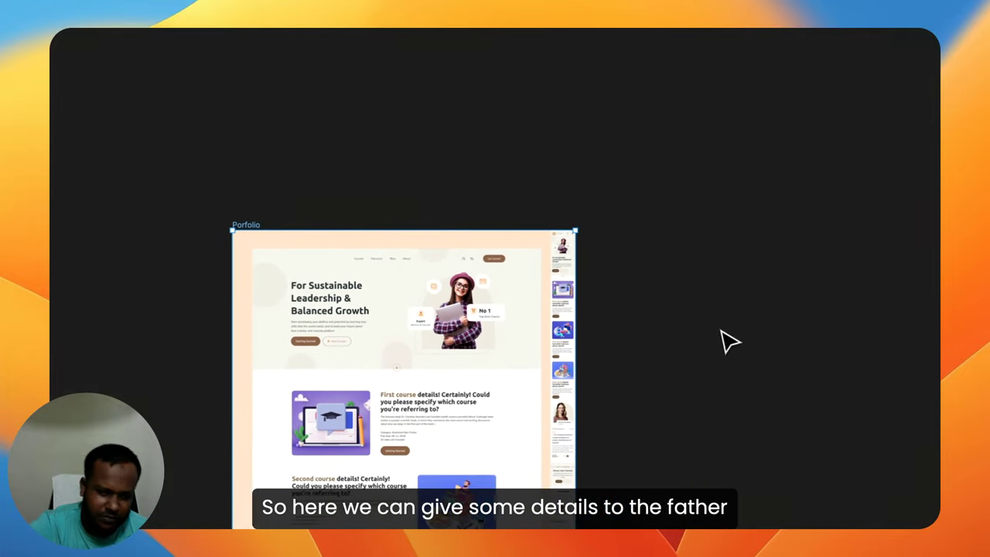
{"action": "scroll", "coordinate": [725, 348], "scroll_direction": "left", "scroll_amount": 1}
{"action": "scroll", "coordinate": [693, 356], "scroll_direction": "right", "scroll_amount": 4}
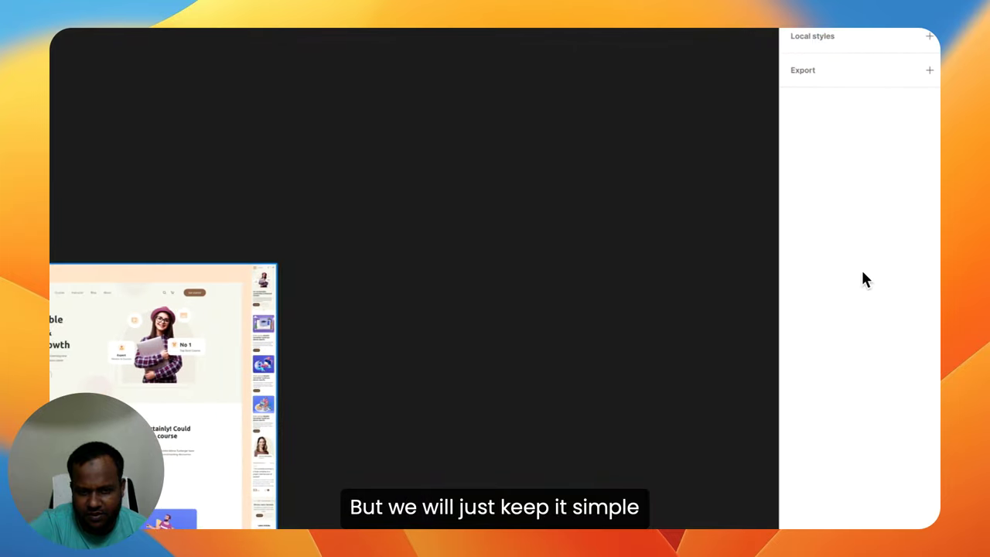
{"action": "left_click", "coordinate": [806, 345]}
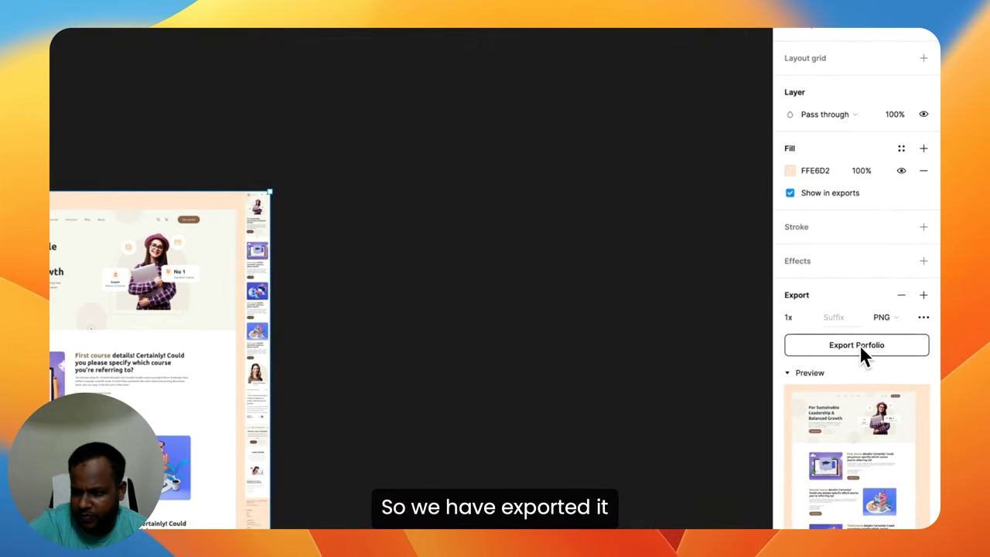
{"action": "left_click", "coordinate": [860, 345]}
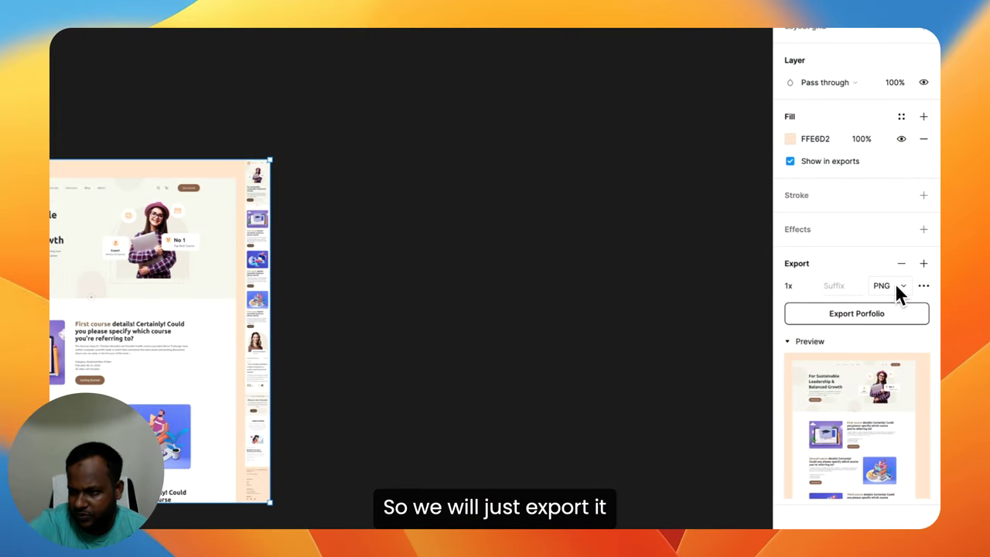
{"action": "left_click", "coordinate": [899, 287]}
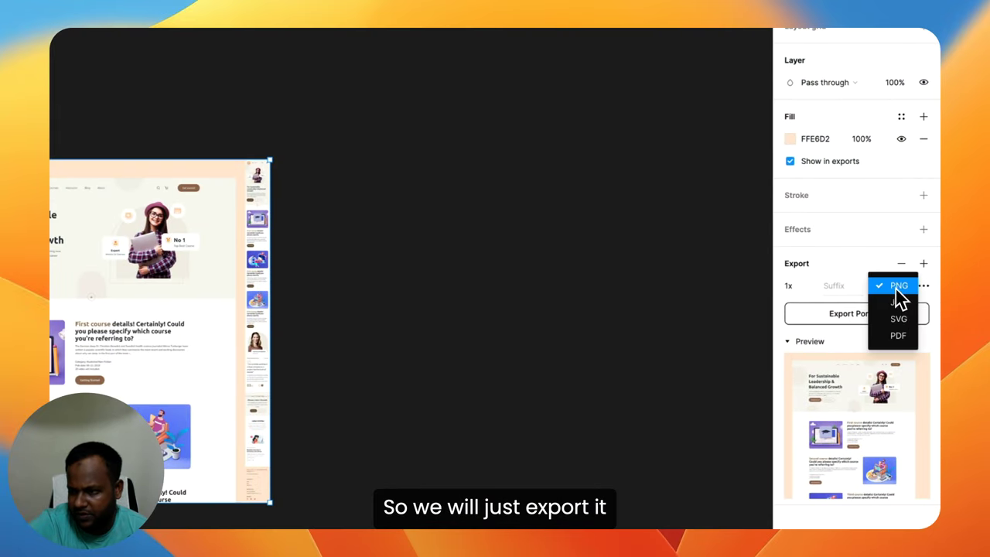
{"action": "left_click", "coordinate": [881, 312]}
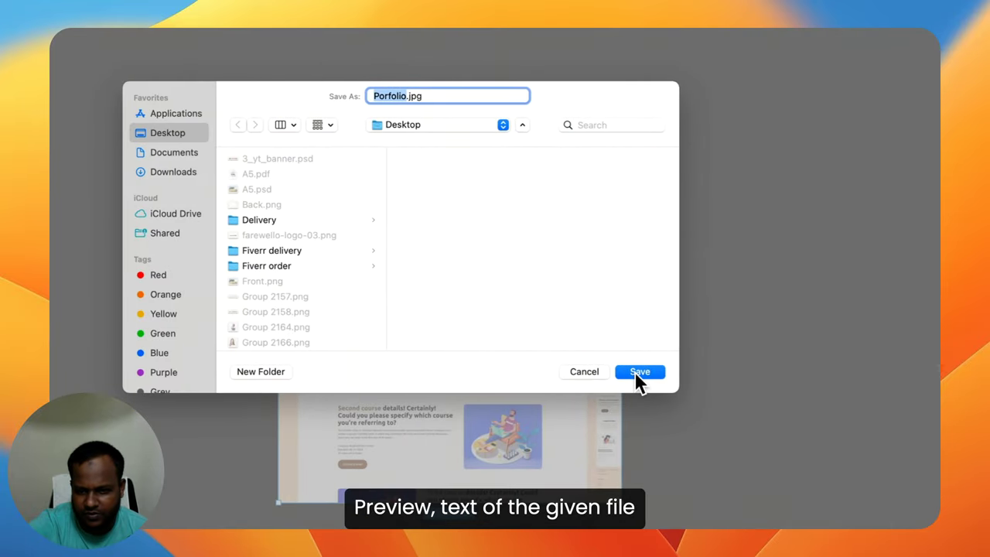
{"action": "left_click", "coordinate": [635, 372]}
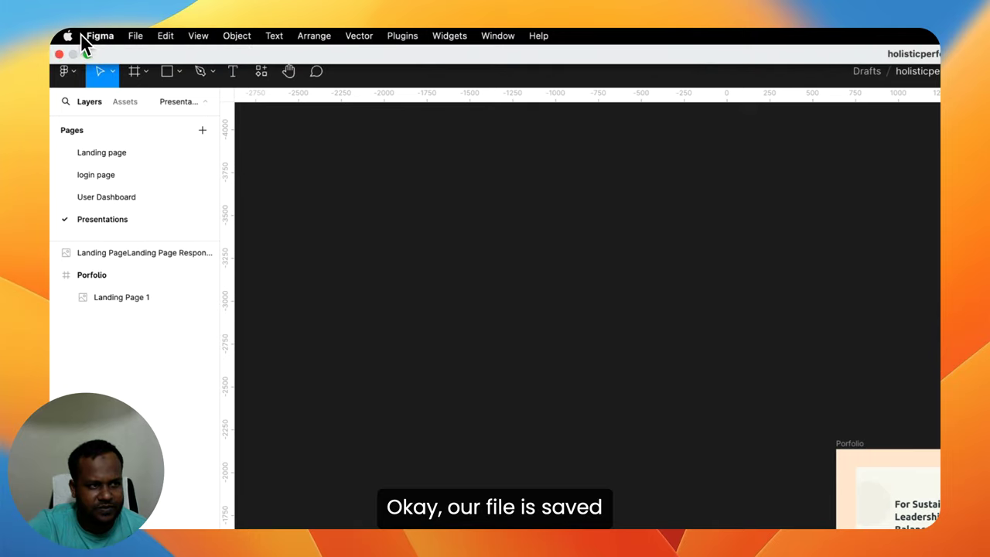
Minimize Figma and bring up the Fiverr seller dashboard in Safari
{"action": "left_click", "coordinate": [86, 55]}
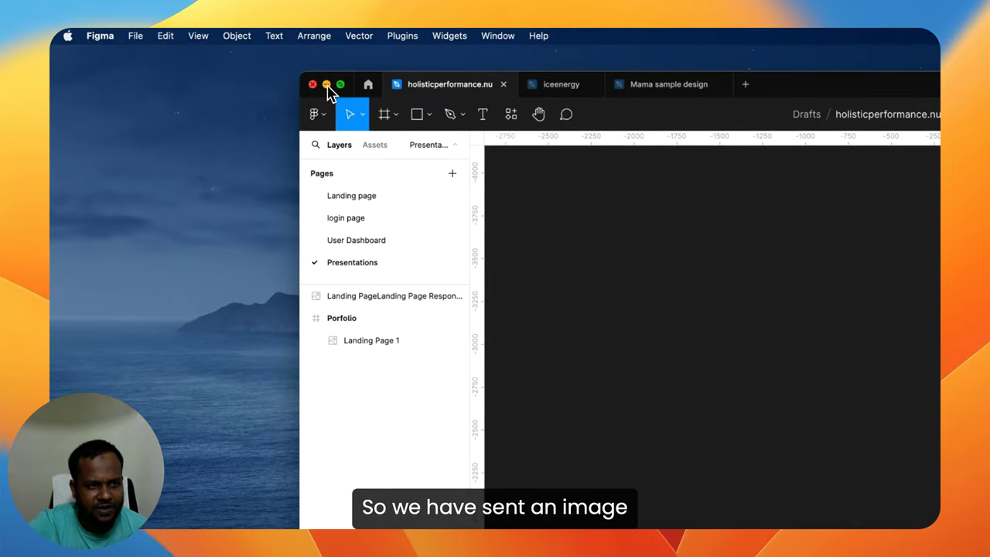
{"action": "left_click", "coordinate": [327, 85]}
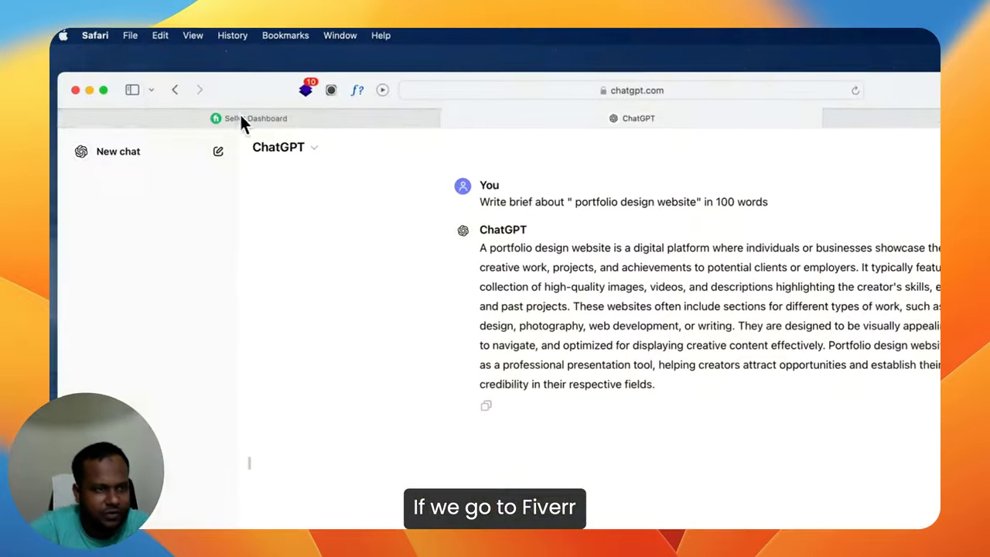
{"action": "left_click", "coordinate": [242, 116]}
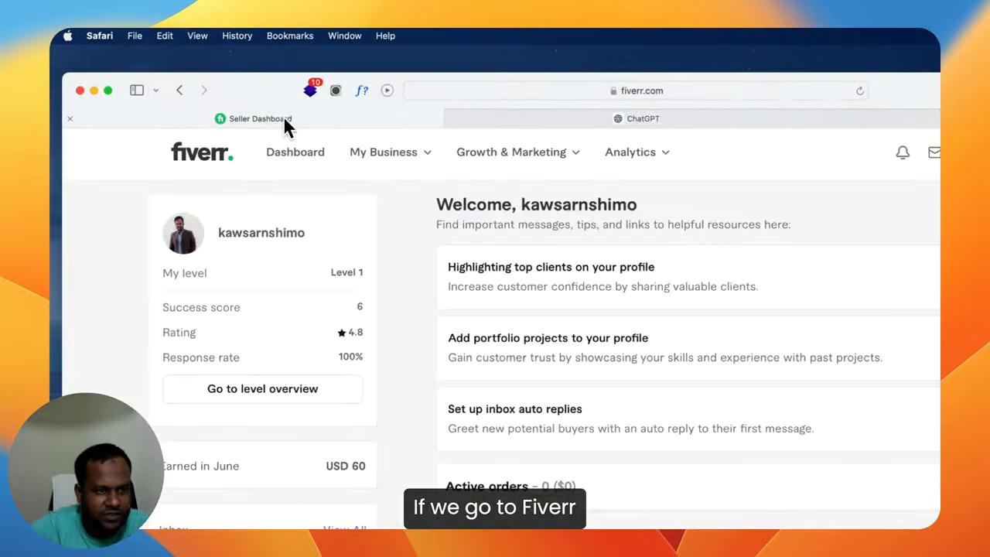
{"action": "scroll", "coordinate": [634, 423], "scroll_direction": "down", "scroll_amount": 1}
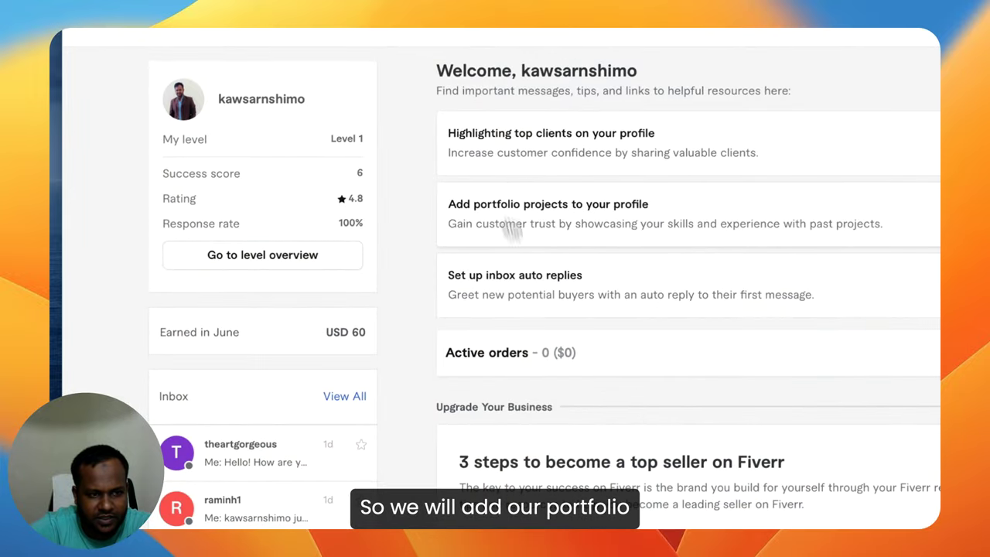
{"action": "scroll", "coordinate": [531, 287], "scroll_direction": "down", "scroll_amount": 1}
Start a new Fiverr portfolio project titled 'Learning platform UI Design'
{"action": "left_click", "coordinate": [506, 186]}
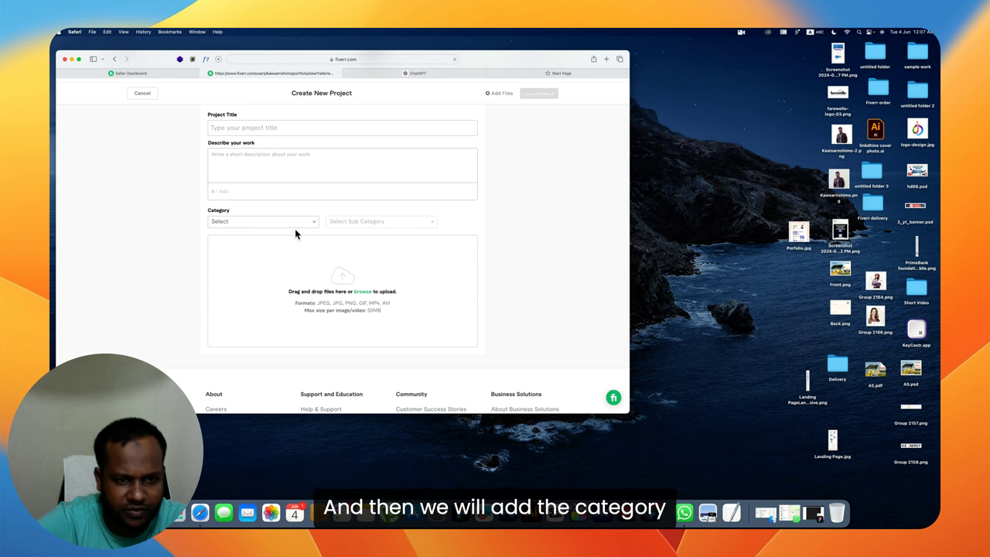
{"action": "scroll", "coordinate": [312, 191], "scroll_direction": "up", "scroll_amount": 1}
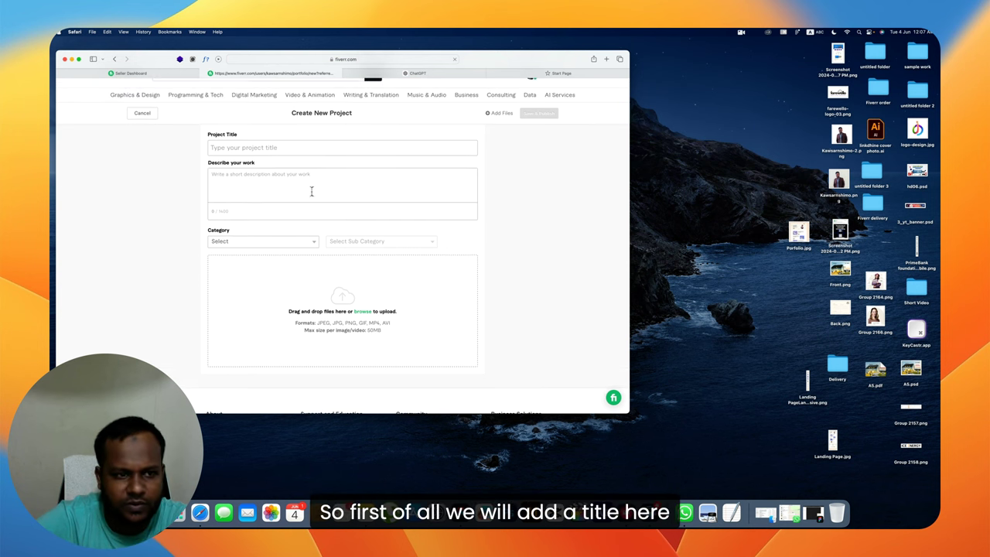
{"action": "left_click", "coordinate": [270, 148]}
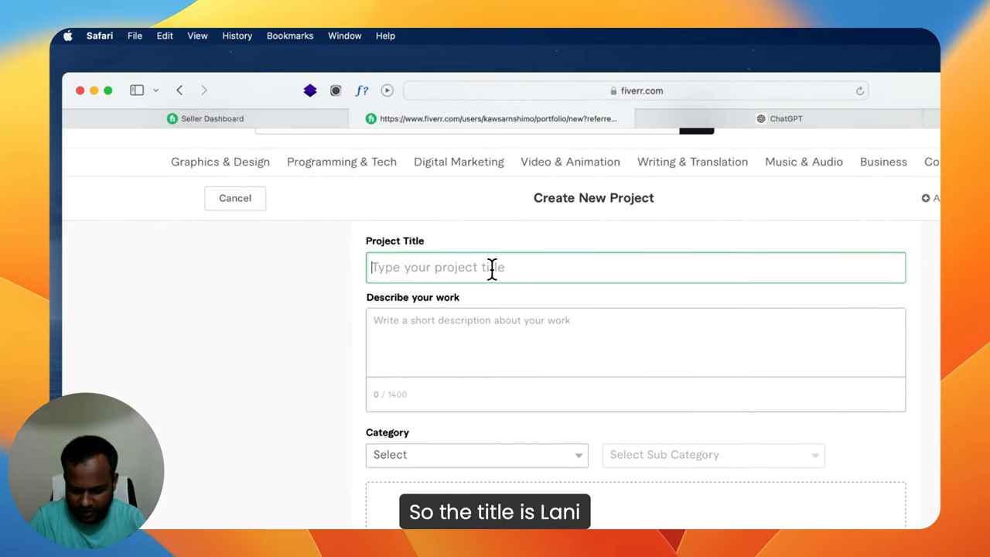
{"action": "type", "text": "Learni"}
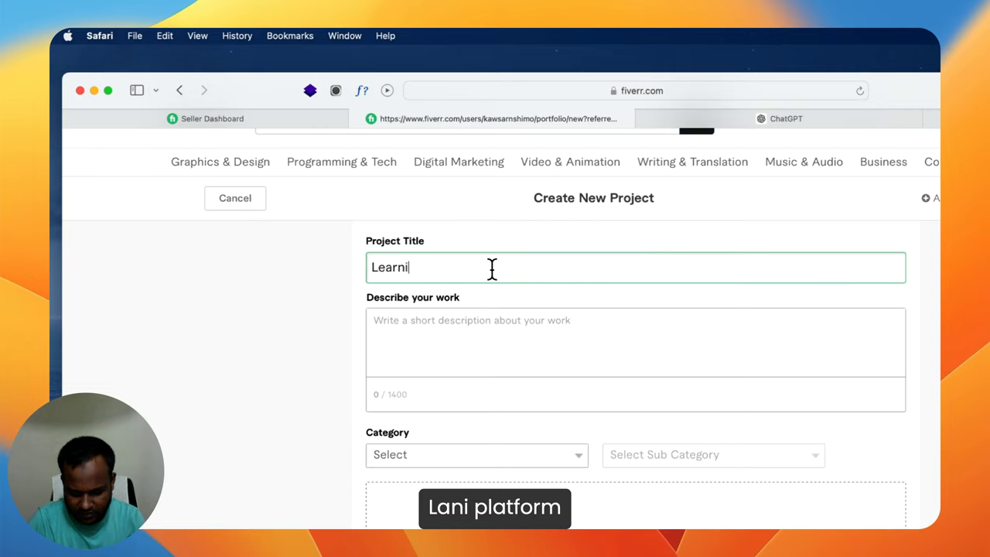
{"action": "type", "text": "ng"}
{"action": "type", "text": " p"}
{"action": "type", "text": "latfo"}
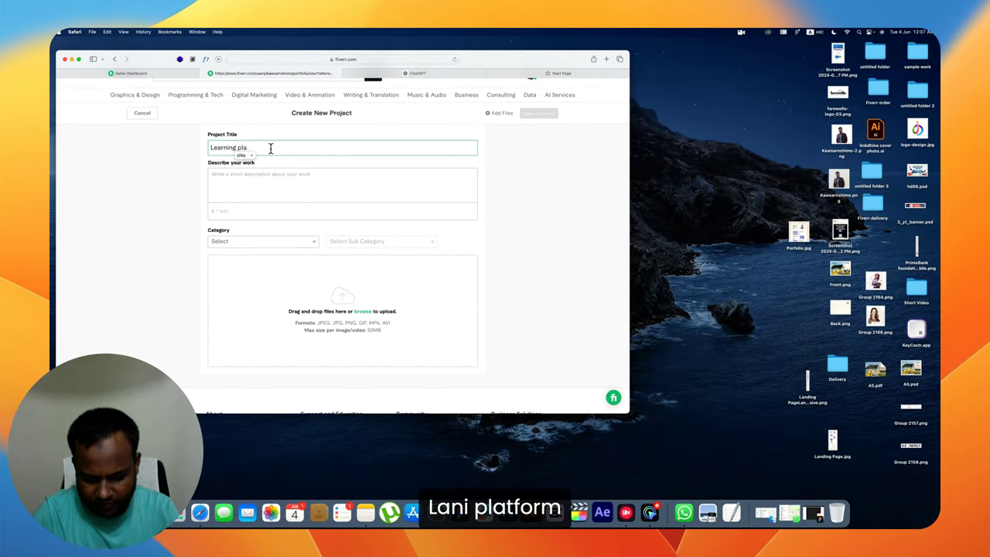
{"action": "type", "text": "rm UI Design temp"}
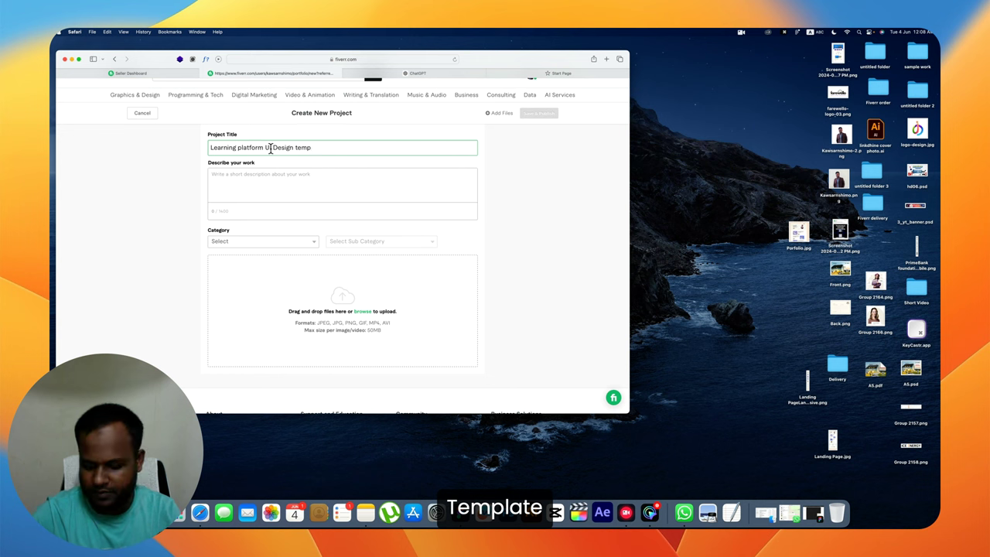
{"action": "key", "text": "BackSpace"}
{"action": "key", "text": "BackSpace"}
{"action": "key", "text": "BackSpace"}
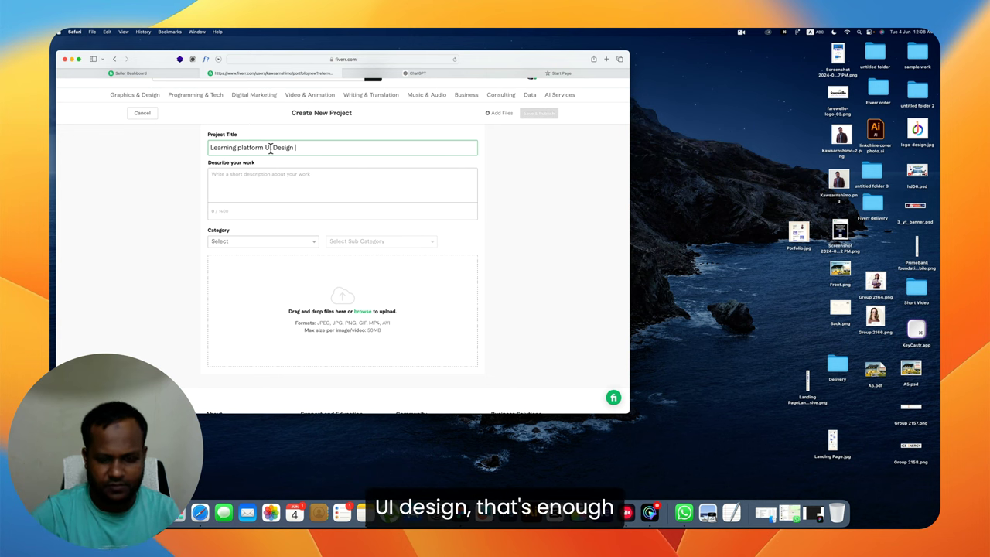
{"action": "key", "text": "BackSpace"}
{"action": "scroll", "coordinate": [510, 232], "scroll_direction": "down", "scroll_amount": 1}
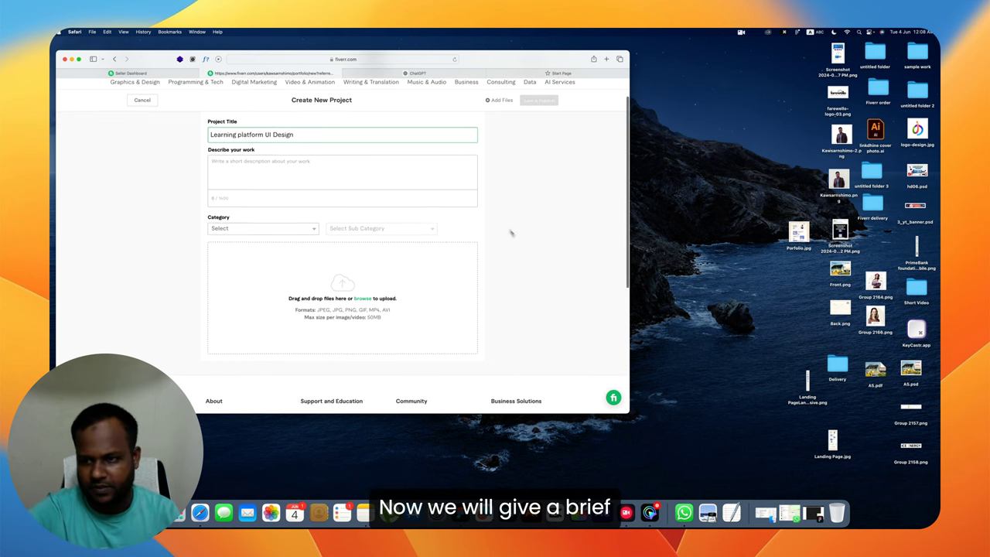
{"action": "scroll", "coordinate": [349, 231], "scroll_direction": "up", "scroll_amount": 1}
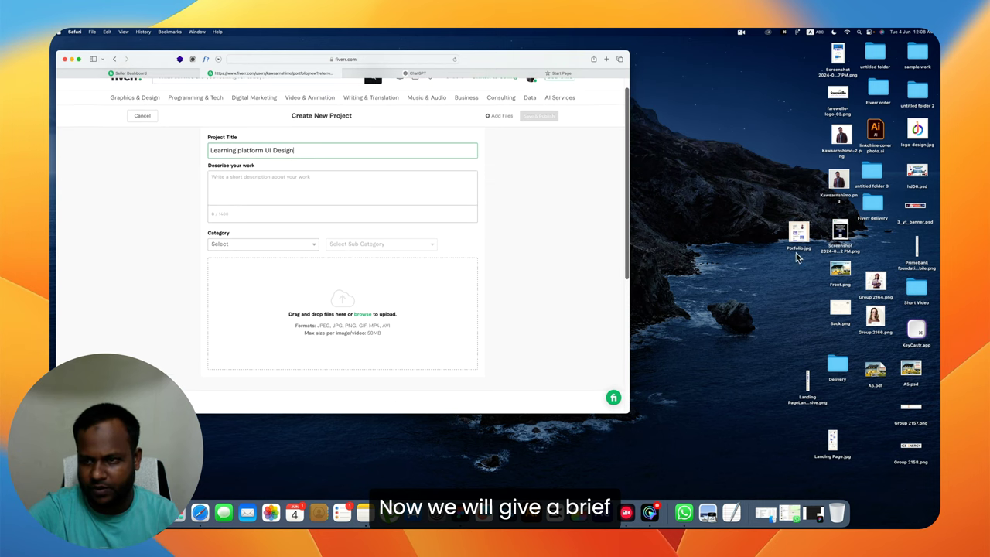
Upload Porfolio.jpg into the project's image area and put the cursor in 'Describe your work'
{"action": "left_click_drag", "start_coordinate": [798, 258], "coordinate": [382, 311]}
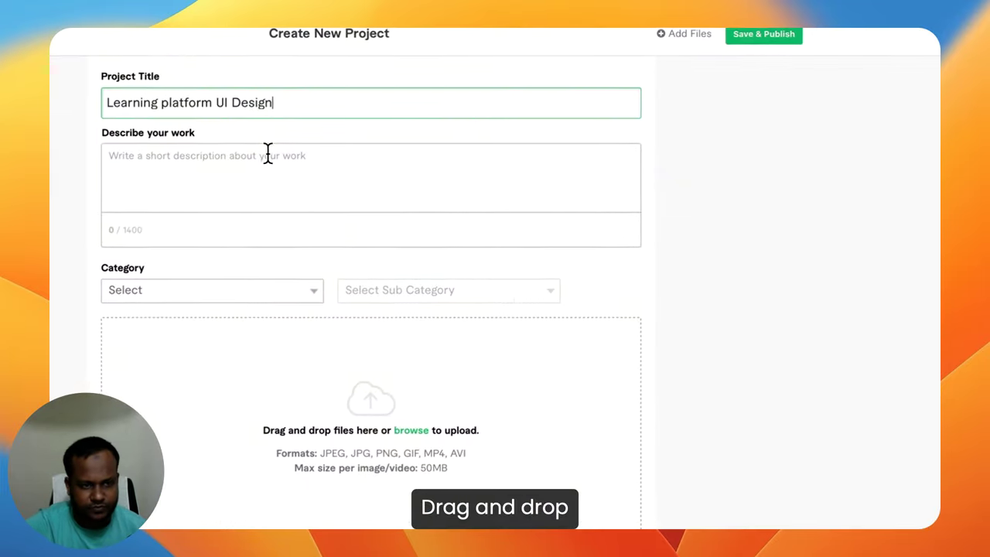
{"action": "left_click", "coordinate": [272, 156]}
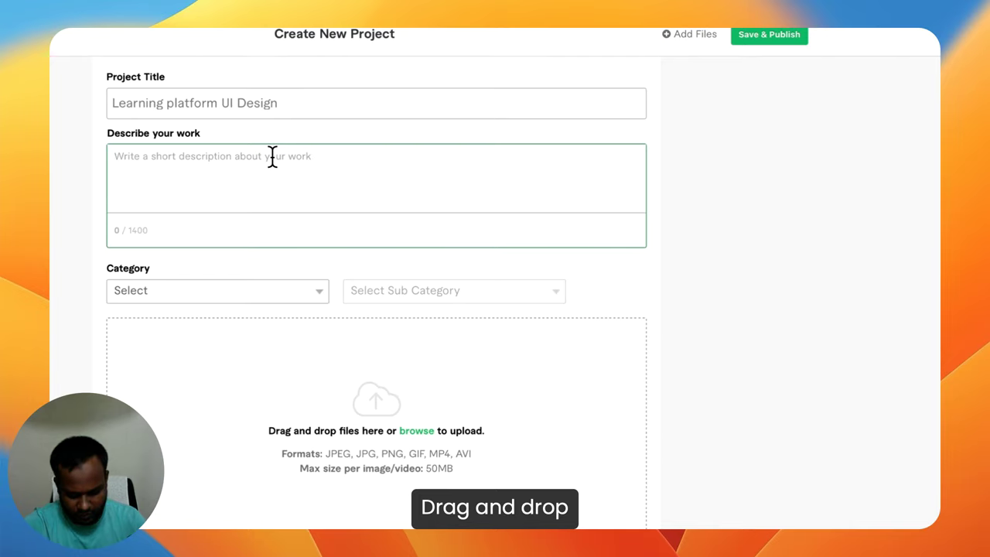
{"action": "key", "text": "super+v"}
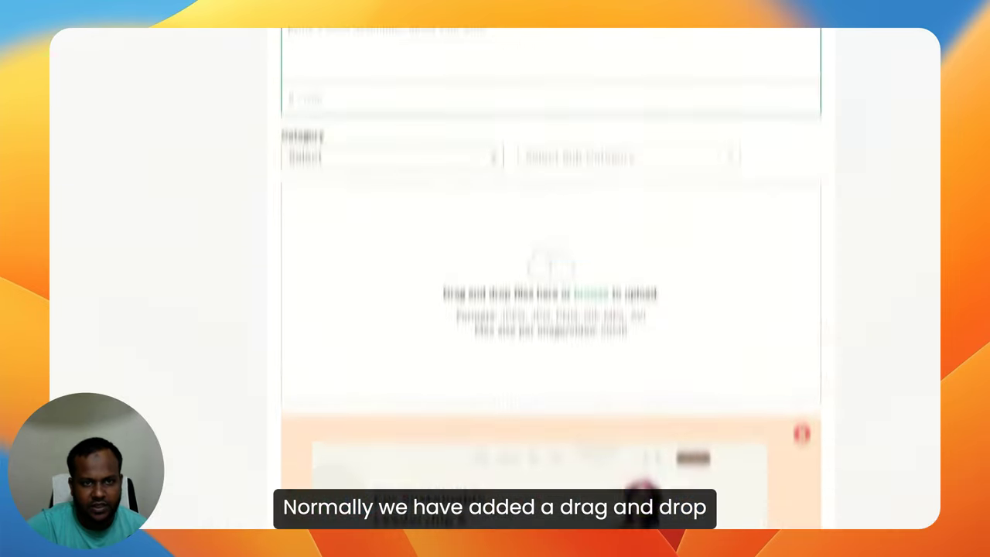
Paste ChatGPT's 100-word portfolio website description into the project description (743/1400 characters)
{"action": "left_click", "coordinate": [487, 116]}
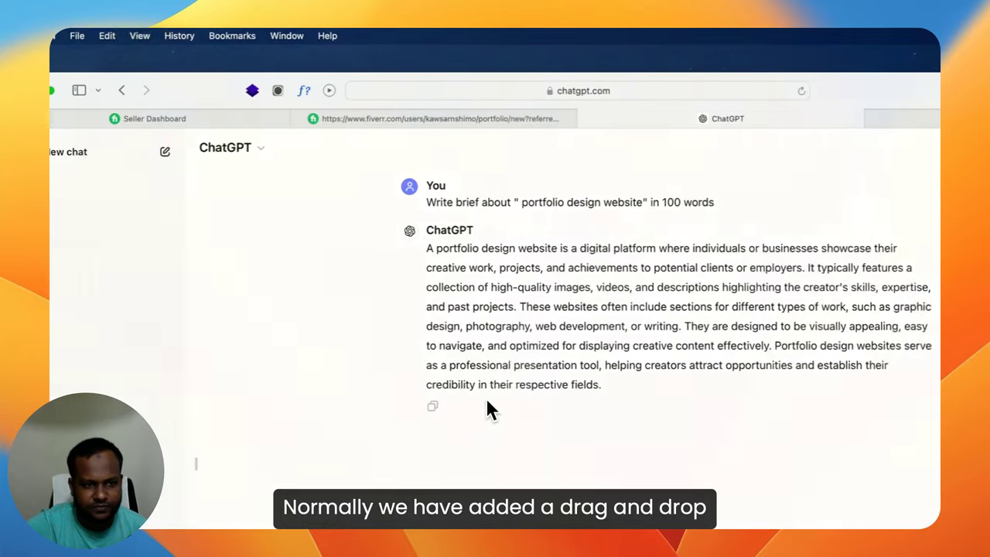
{"action": "left_click", "coordinate": [493, 408]}
{"action": "left_click", "coordinate": [406, 118]}
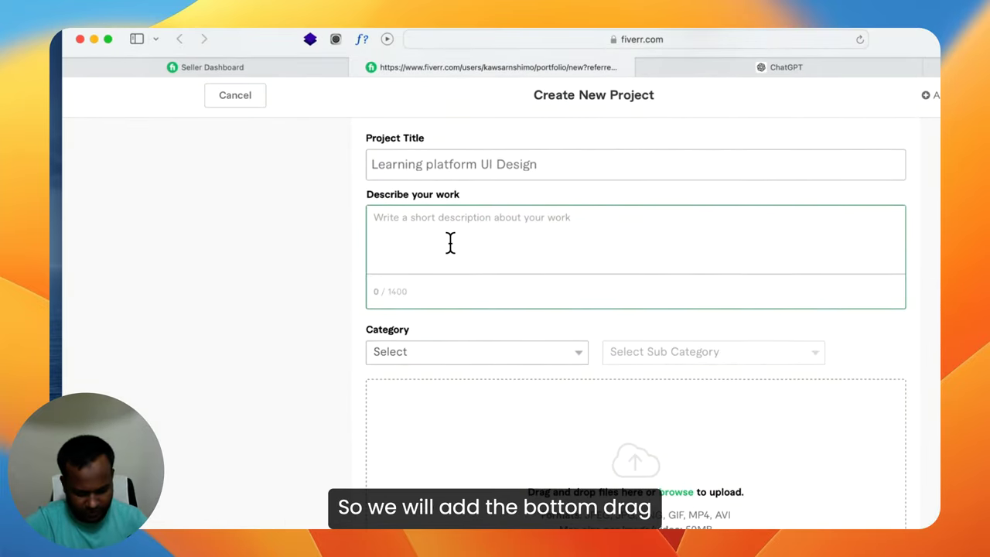
{"action": "type", "text": "A portfolio design website is a digital platform where individuals or businesses showcase their creative work, projects, and achievements to potential clients or employers. It typically features a collection of high-quality images, videos, and descriptions highlighting the creator's skills, expertise, and past projects. These websites often include sections for different types of work, such as graphic design, photography, web development, or writing. They are designed to be visually appealing, easy to navigate, and optimized for displaying creative content effectively. Portfolio design websites serve as a professional presentation tool, helping creators attract opportunities and establish their credibility in their respective fields."}
{"action": "scroll", "coordinate": [499, 267], "scroll_direction": "up", "scroll_amount": 3}
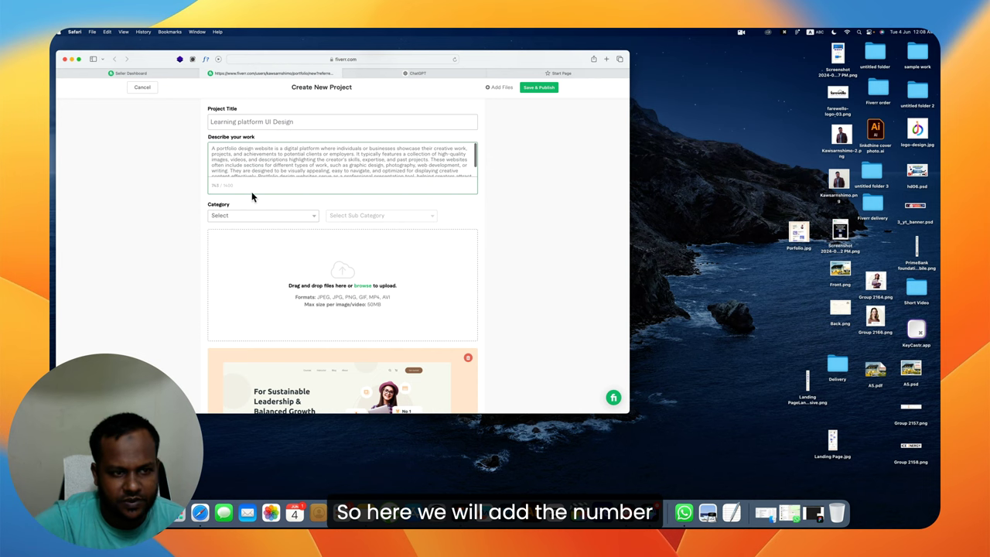
{"action": "scroll", "coordinate": [251, 196], "scroll_direction": "down", "scroll_amount": 1}
Categorise the project as Graphics & Design with sub category Landing Page Design
{"action": "left_click", "coordinate": [246, 203]}
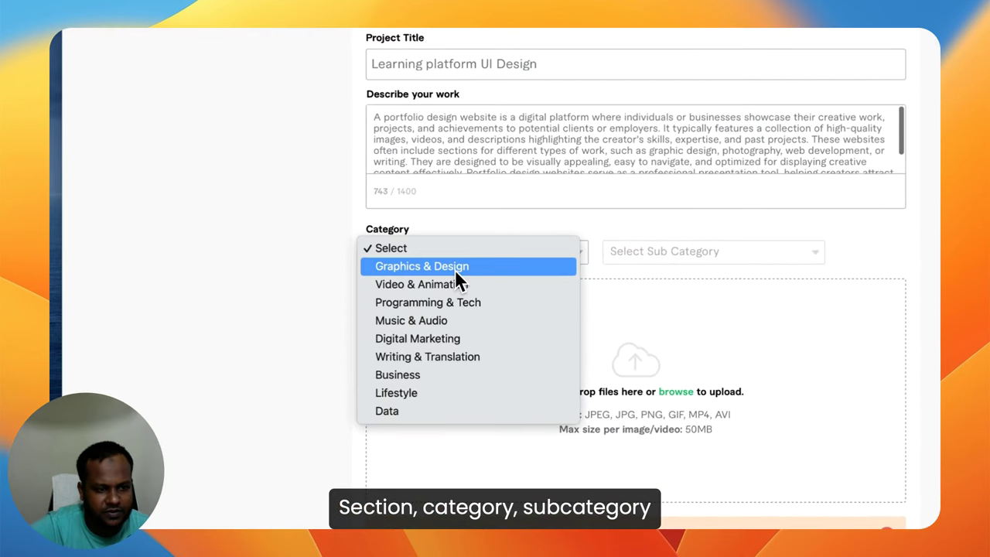
{"action": "left_click", "coordinate": [455, 269]}
{"action": "left_click", "coordinate": [642, 251]}
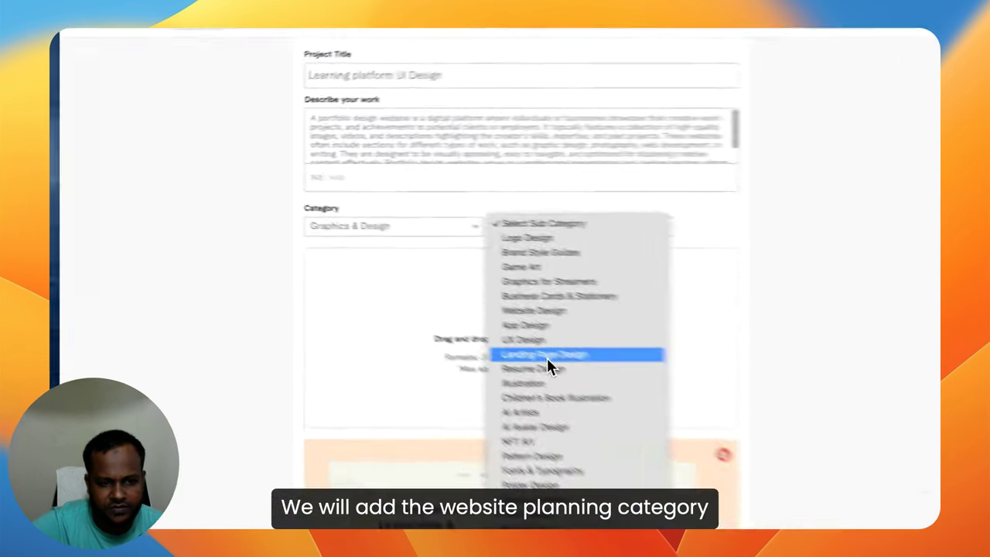
{"action": "left_click", "coordinate": [356, 281]}
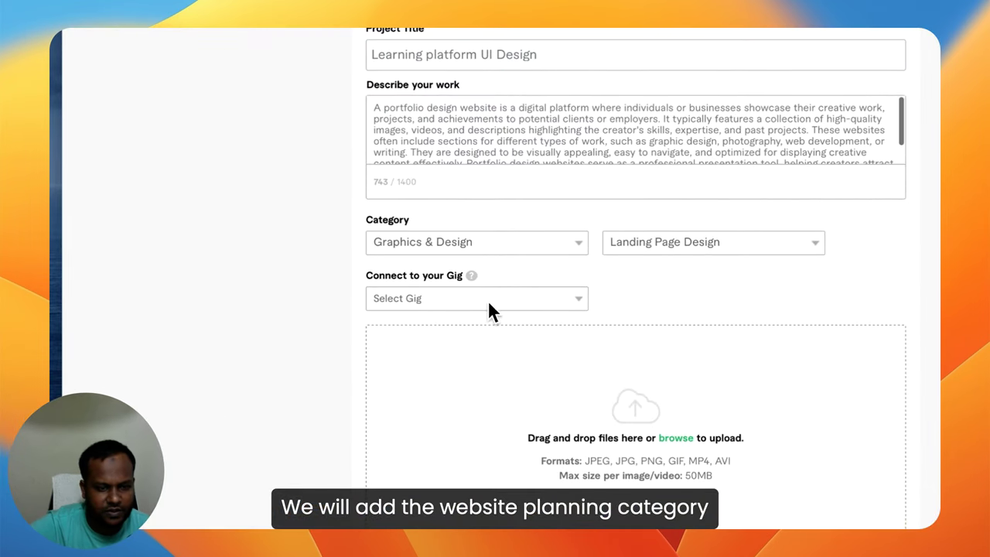
Connect the project to the creative Figma landing page gig
{"action": "left_click", "coordinate": [524, 298]}
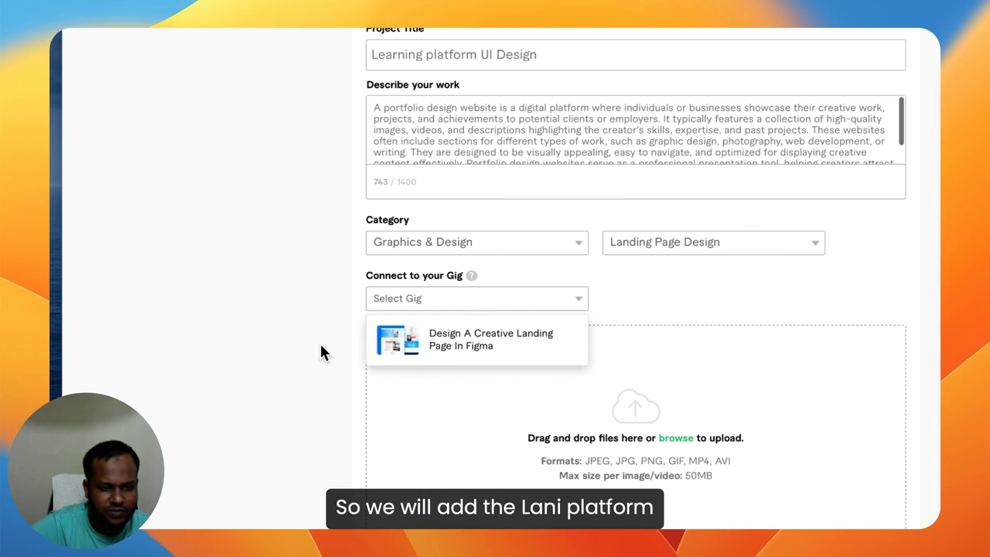
{"action": "left_click", "coordinate": [462, 343]}
{"action": "scroll", "coordinate": [221, 353], "scroll_direction": "down", "scroll_amount": 3}
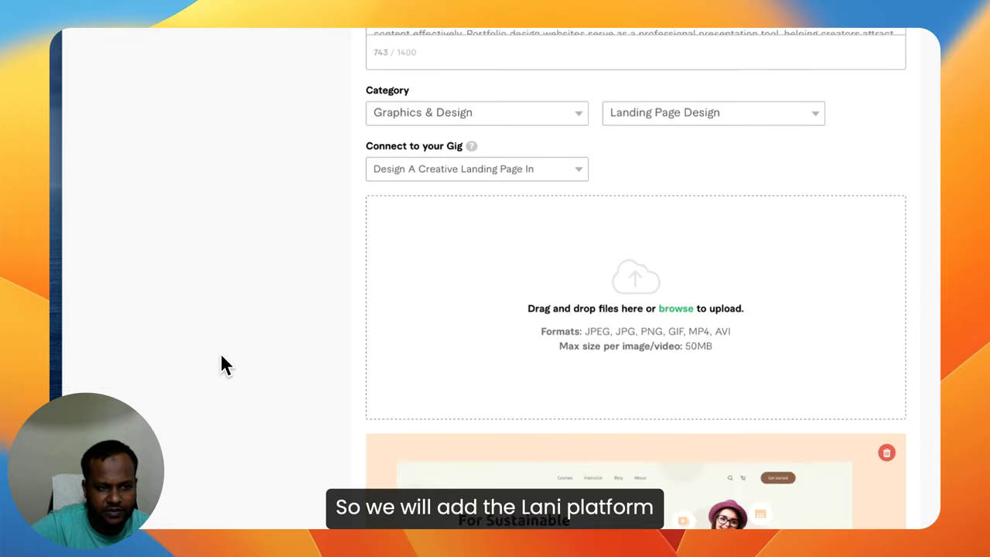
{"action": "scroll", "coordinate": [221, 353], "scroll_direction": "down", "scroll_amount": 3}
{"action": "scroll", "coordinate": [221, 353], "scroll_direction": "up", "scroll_amount": 5}
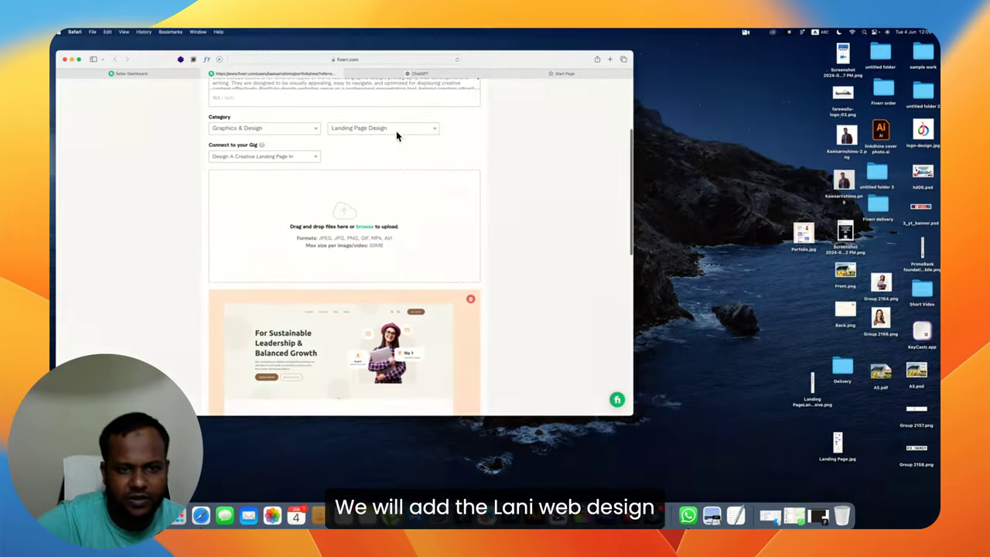
{"action": "left_click", "coordinate": [713, 253]}
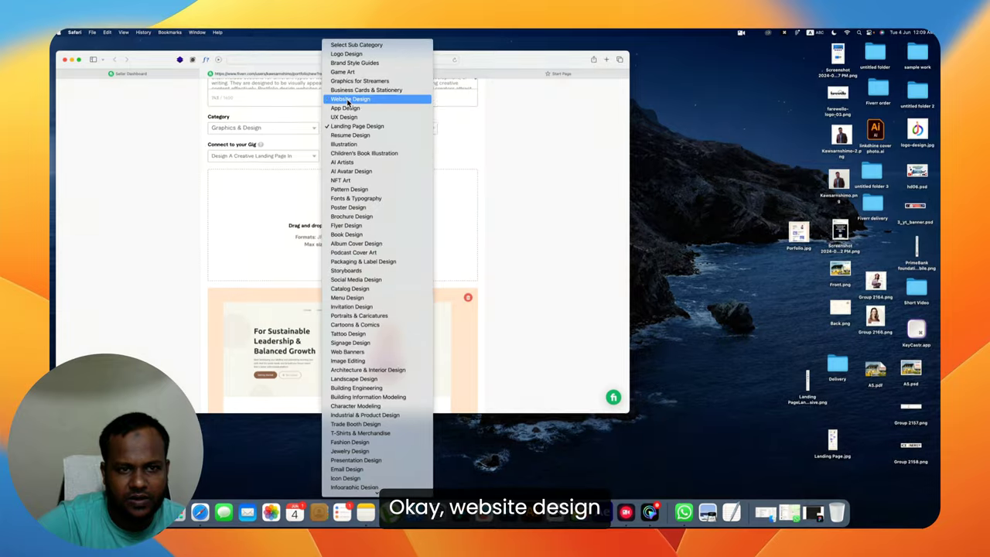
Set the sub category to Website Design and link the Design Ui Ux Responsive Figma Website Landing Page gig
{"action": "left_click", "coordinate": [589, 146]}
{"action": "left_click", "coordinate": [513, 265]}
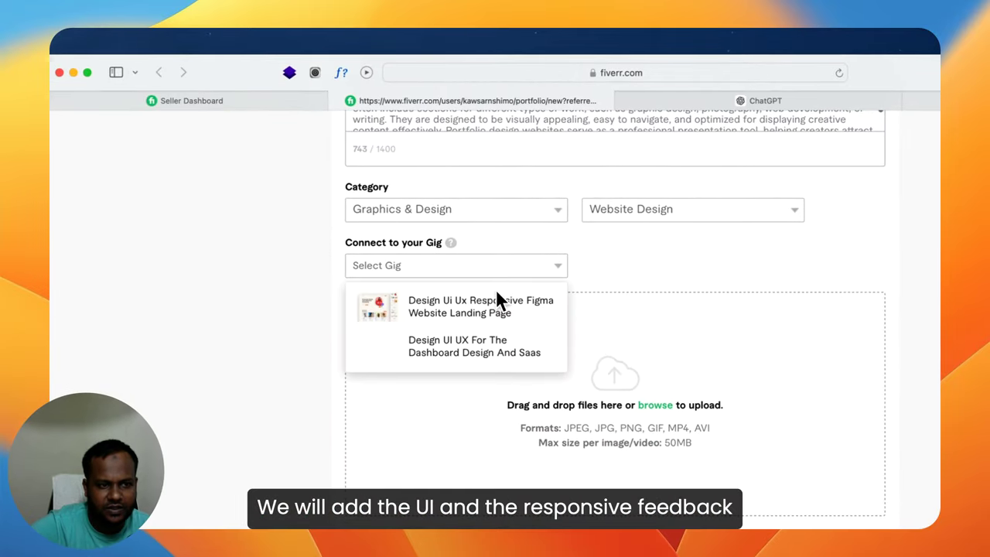
{"action": "left_click", "coordinate": [481, 317]}
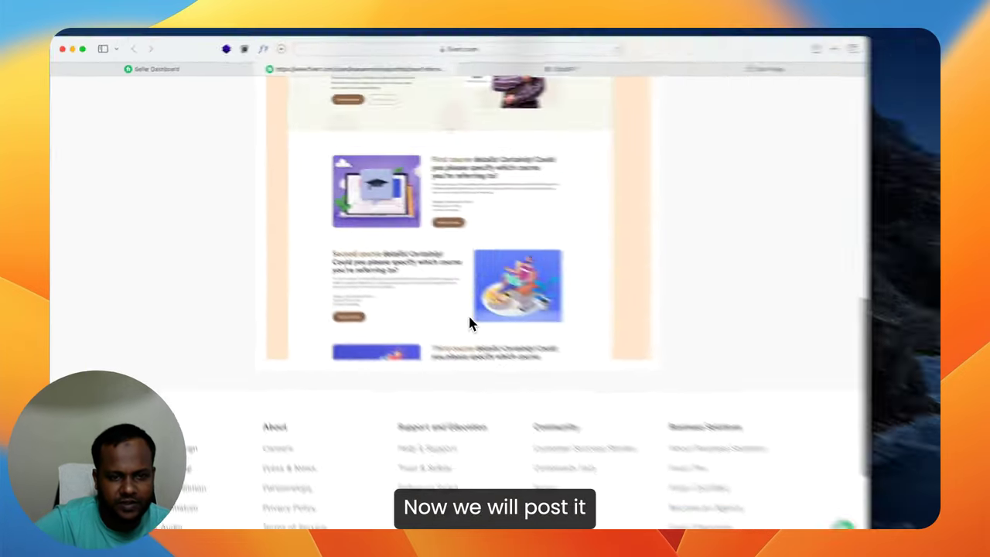
{"action": "scroll", "coordinate": [348, 250], "scroll_direction": "up", "scroll_amount": 10}
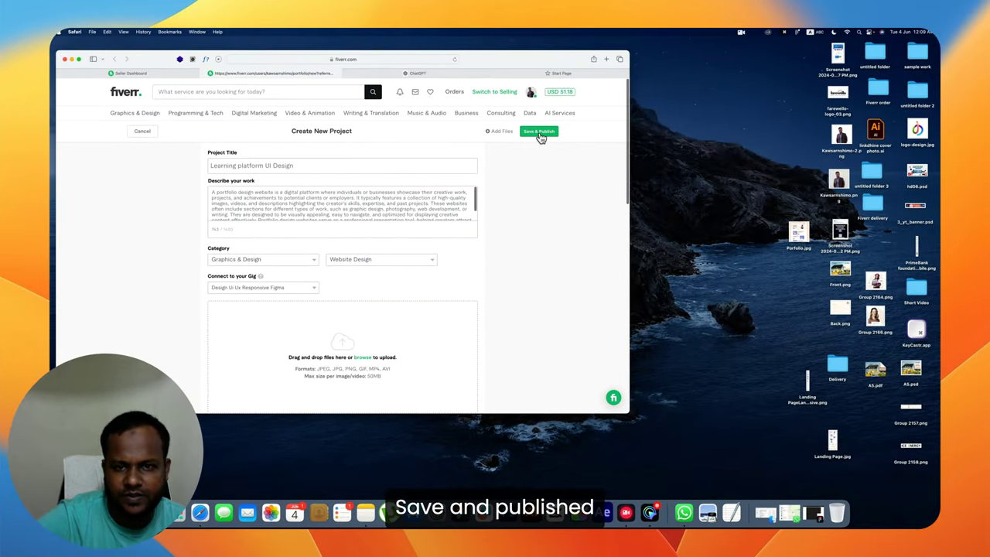
{"action": "scroll", "coordinate": [380, 194], "scroll_direction": "down", "scroll_amount": 3}
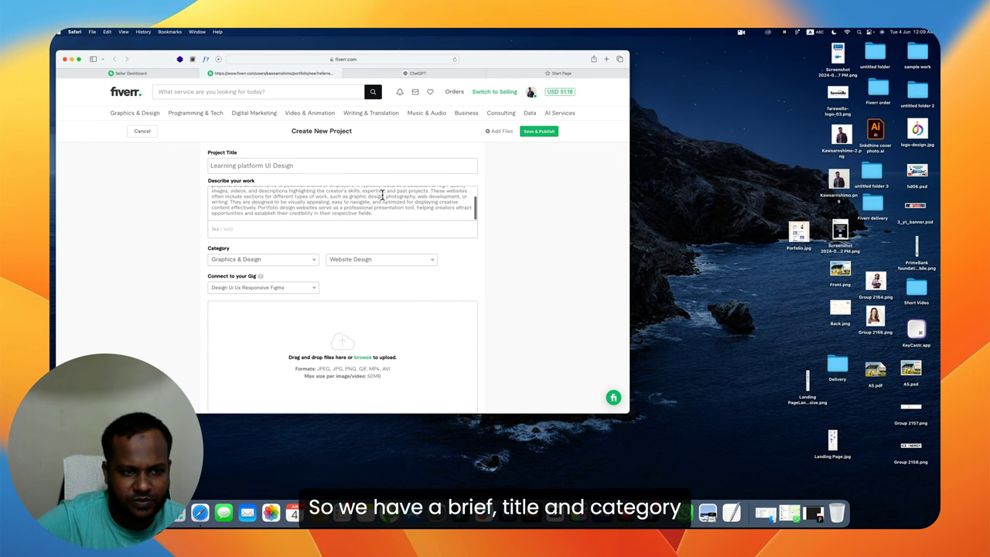
{"action": "scroll", "coordinate": [291, 173], "scroll_direction": "down", "scroll_amount": 2}
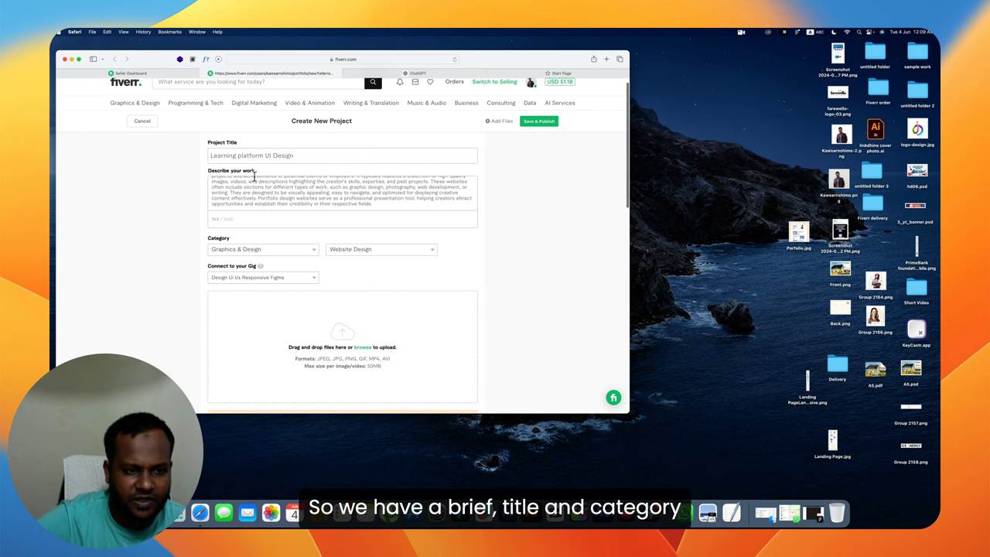
Save and publish the Learning platform UI Design project to the Fiverr portfolio
{"action": "left_click", "coordinate": [538, 124]}
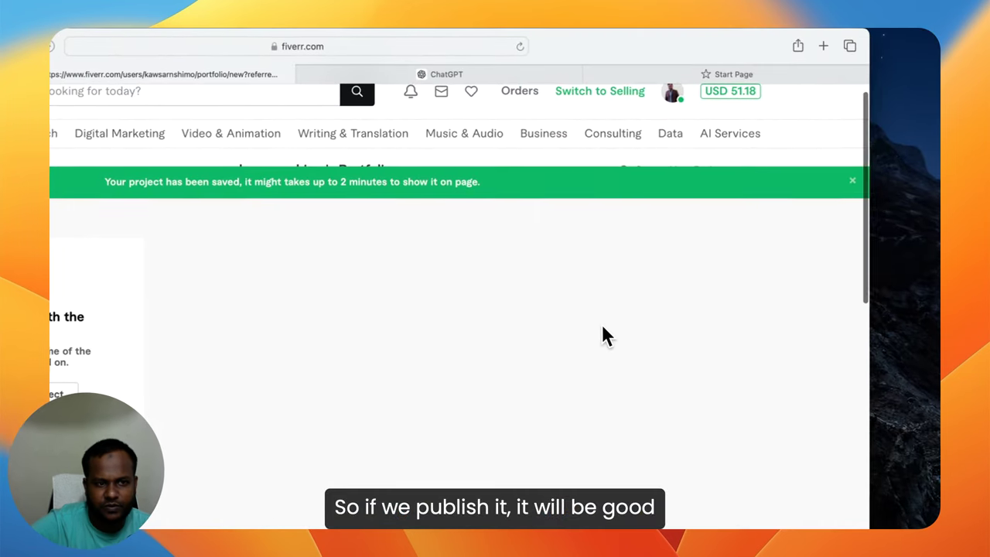
{"action": "scroll", "coordinate": [341, 398], "scroll_direction": "down", "scroll_amount": 2}
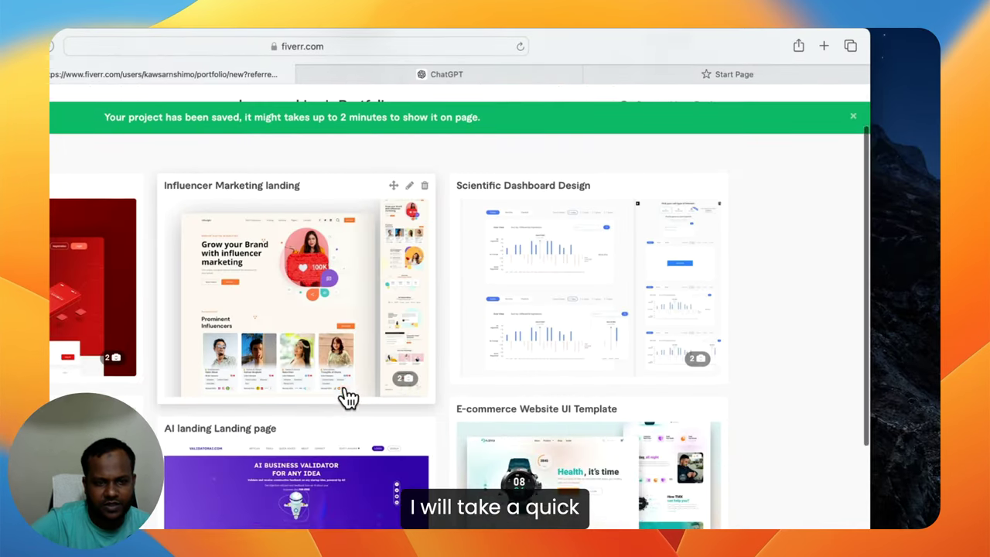
{"action": "scroll", "coordinate": [340, 397], "scroll_direction": "down", "scroll_amount": 1}
{"action": "scroll", "coordinate": [349, 397], "scroll_direction": "down", "scroll_amount": 3}
{"action": "scroll", "coordinate": [349, 397], "scroll_direction": "down", "scroll_amount": 2}
{"action": "scroll", "coordinate": [343, 398], "scroll_direction": "up", "scroll_amount": 3}
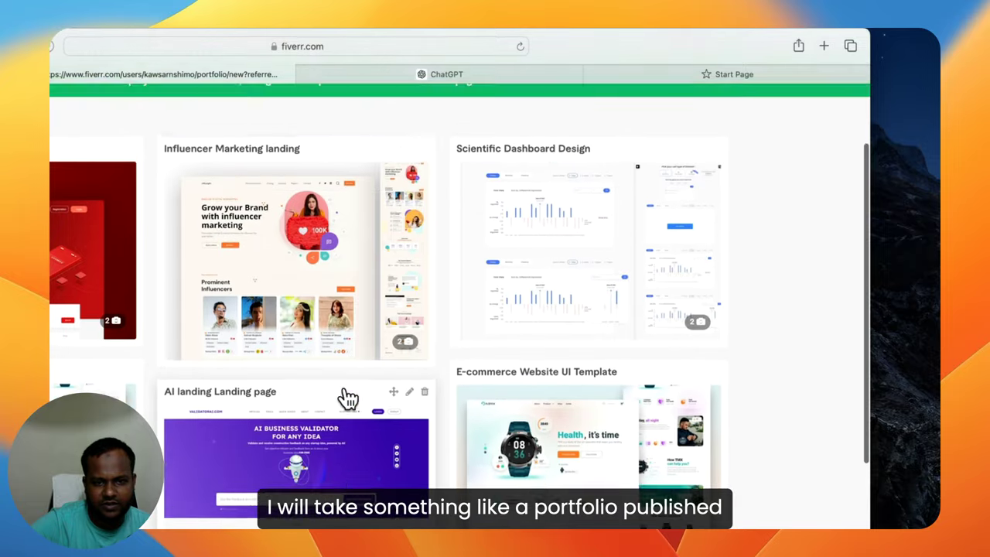
{"action": "scroll", "coordinate": [343, 398], "scroll_direction": "up", "scroll_amount": 2}
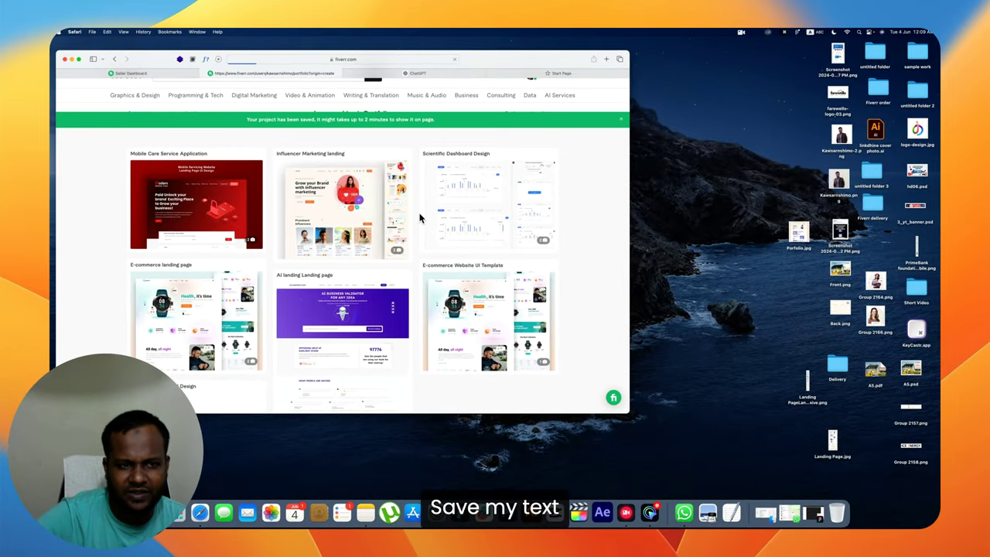
Scroll the portfolio grid to confirm the Learning platform UI Design card appears among the projects
{"action": "scroll", "coordinate": [417, 218], "scroll_direction": "down", "scroll_amount": 5}
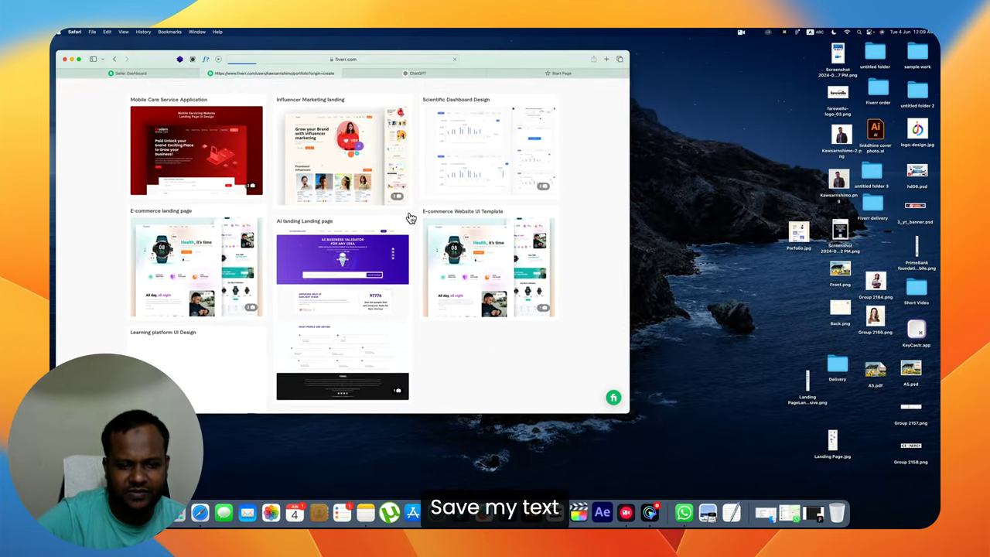
{"action": "scroll", "coordinate": [407, 217], "scroll_direction": "up", "scroll_amount": 6}
{"action": "scroll", "coordinate": [408, 218], "scroll_direction": "down", "scroll_amount": 3}
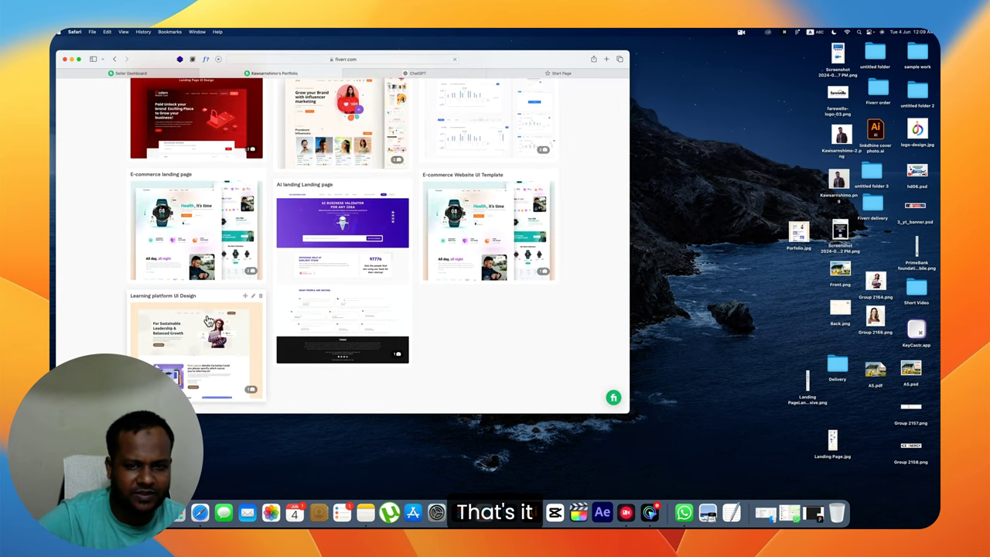
{"action": "scroll", "coordinate": [222, 359], "scroll_direction": "down", "scroll_amount": 3}
{"action": "scroll", "coordinate": [221, 338], "scroll_direction": "down", "scroll_amount": 1}
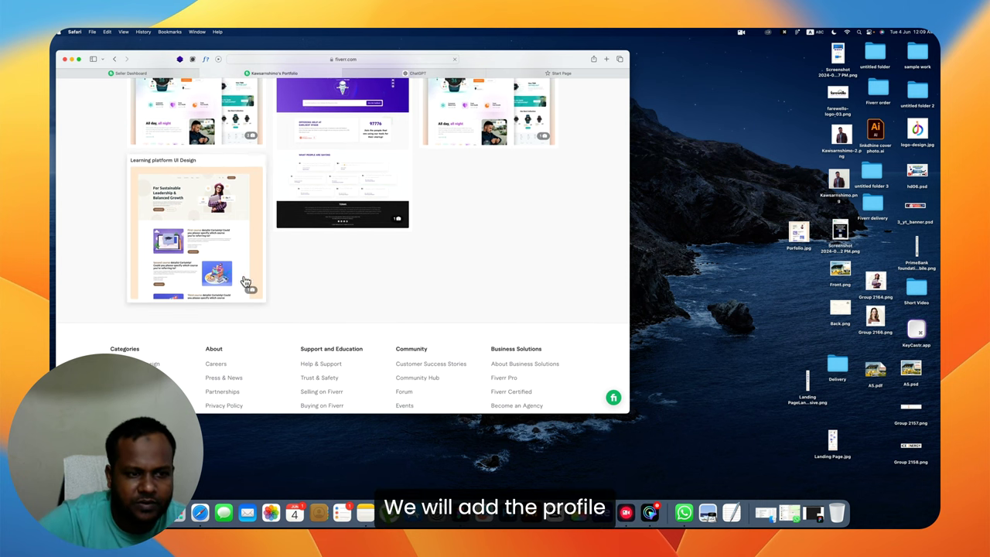
{"action": "scroll", "coordinate": [499, 272], "scroll_direction": "up", "scroll_amount": 3}
{"action": "scroll", "coordinate": [501, 273], "scroll_direction": "up", "scroll_amount": 2}
{"action": "scroll", "coordinate": [501, 272], "scroll_direction": "up", "scroll_amount": 1}
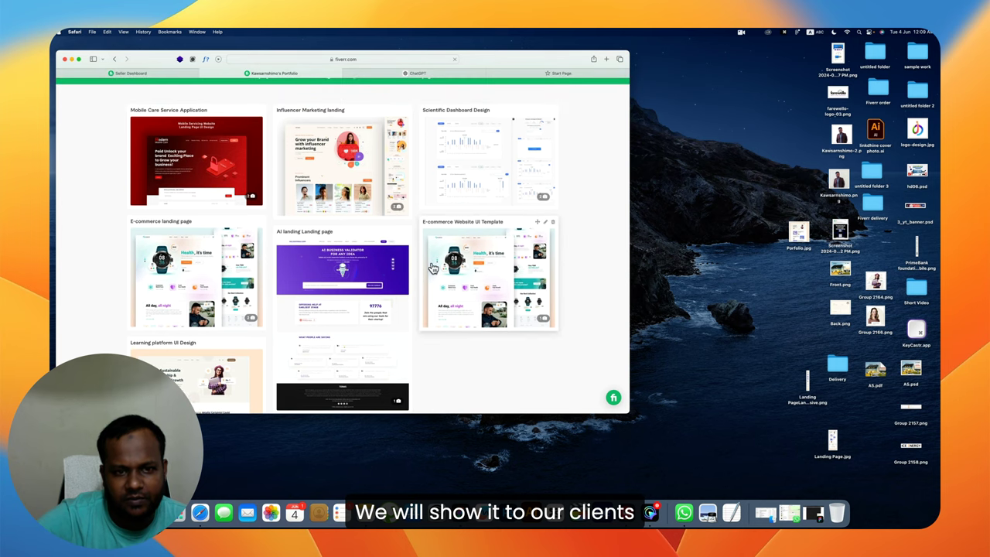
{"action": "scroll", "coordinate": [435, 267], "scroll_direction": "up", "scroll_amount": 2}
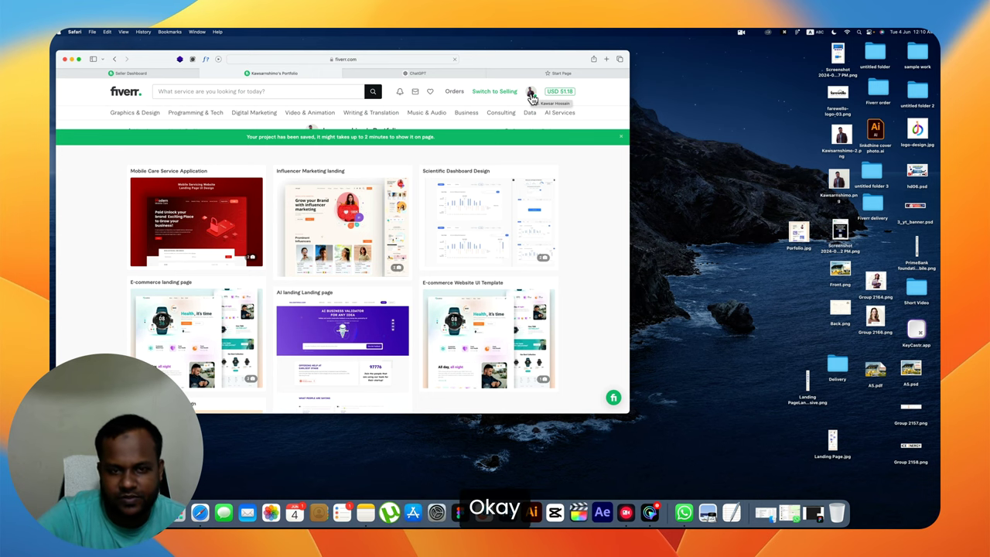
{"action": "scroll", "coordinate": [565, 187], "scroll_direction": "down", "scroll_amount": 3}
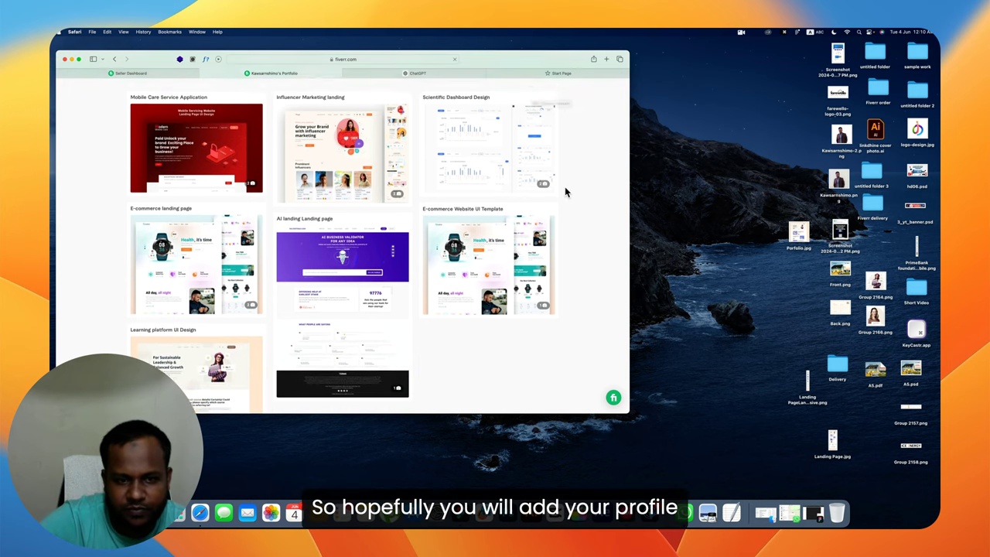
{"action": "scroll", "coordinate": [565, 186], "scroll_direction": "down", "scroll_amount": 2}
{"action": "scroll", "coordinate": [565, 187], "scroll_direction": "down", "scroll_amount": 1}
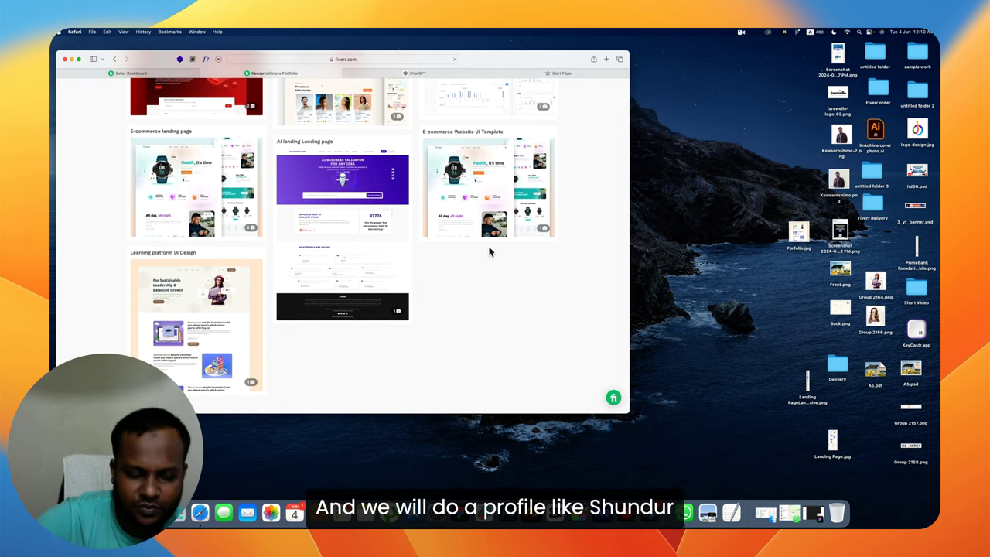